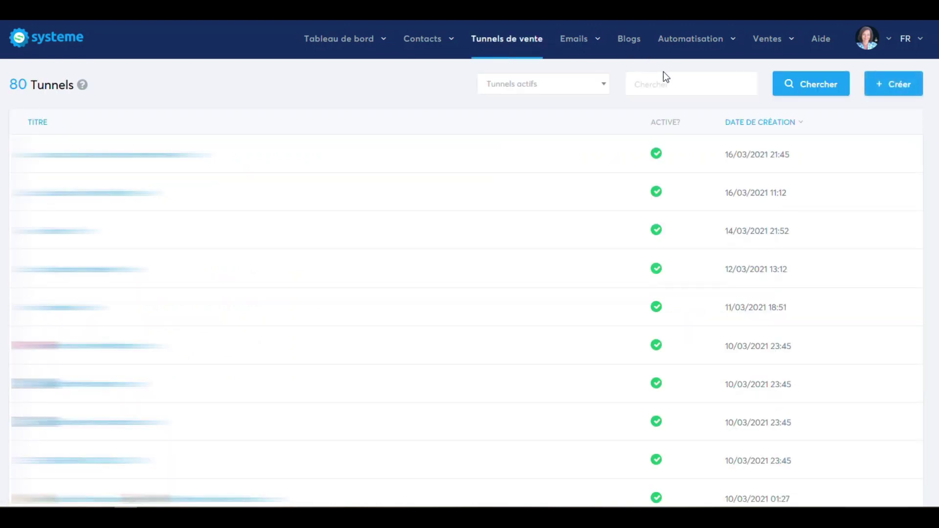
Search the active sales funnels for "calendrier" and open the funnel "Tunnel calendrier V2"
{"action": "left_click", "coordinate": [671, 80]}
{"action": "type", "text": "ca"}
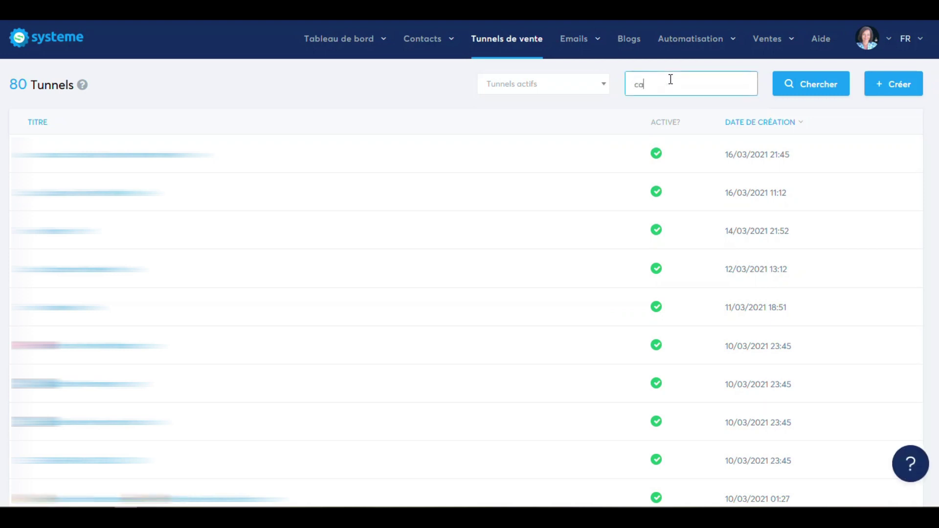
{"action": "type", "text": "lendrier"}
{"action": "left_click", "coordinate": [803, 93]}
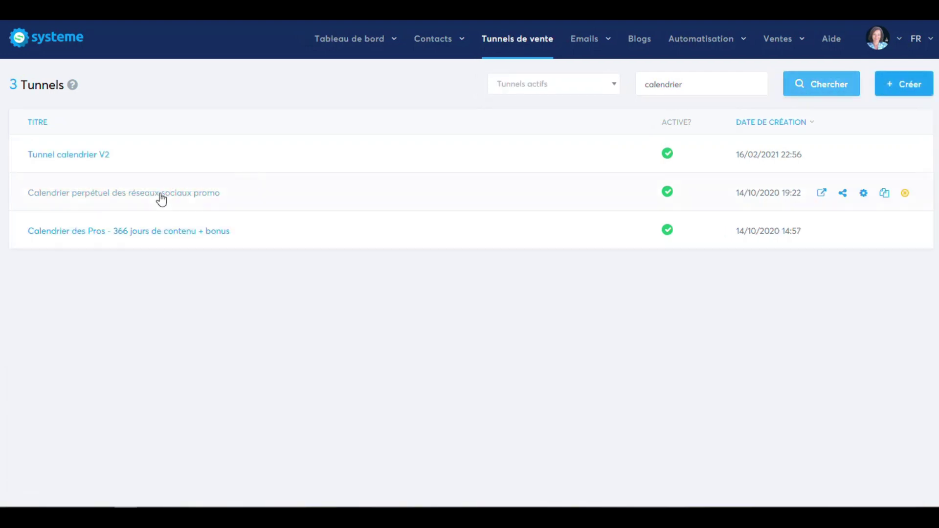
{"action": "left_click", "coordinate": [92, 157]}
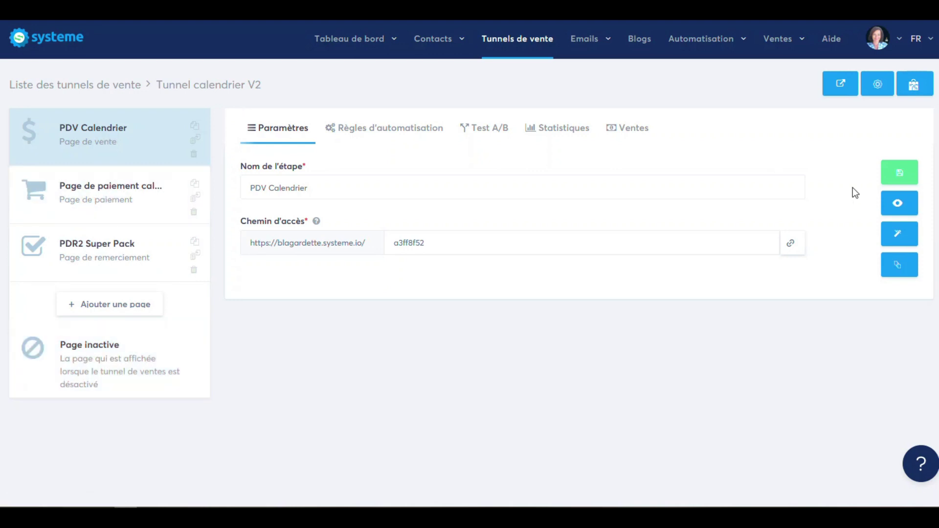
Preview the "PDV Calendrier" sales page and read through it down to the final order offer
{"action": "left_click", "coordinate": [901, 208]}
{"action": "scroll", "coordinate": [462, 283], "scroll_direction": "down", "scroll_amount": 8}
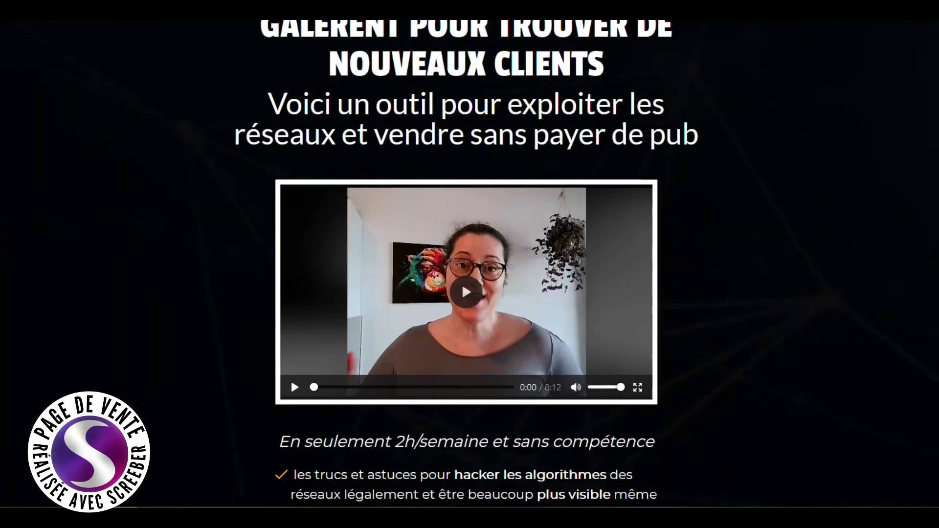
{"action": "scroll", "coordinate": [469, 264], "scroll_direction": "down", "scroll_amount": 20}
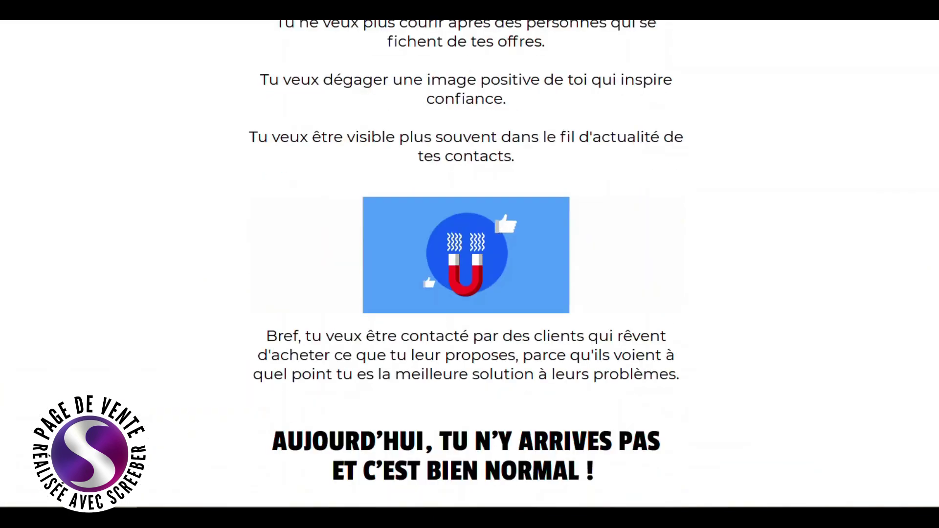
{"action": "scroll", "coordinate": [469, 264], "scroll_direction": "down", "scroll_amount": 20}
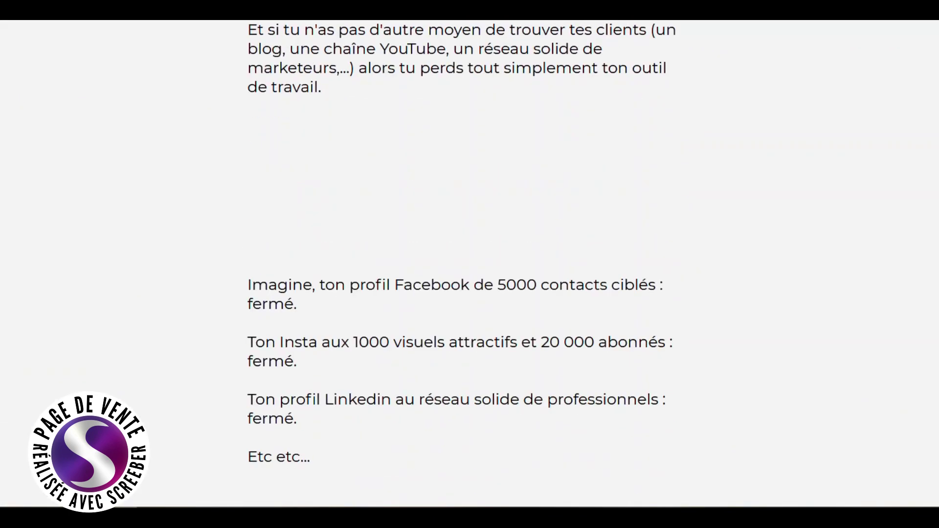
{"action": "scroll", "coordinate": [469, 264], "scroll_direction": "down", "scroll_amount": 20}
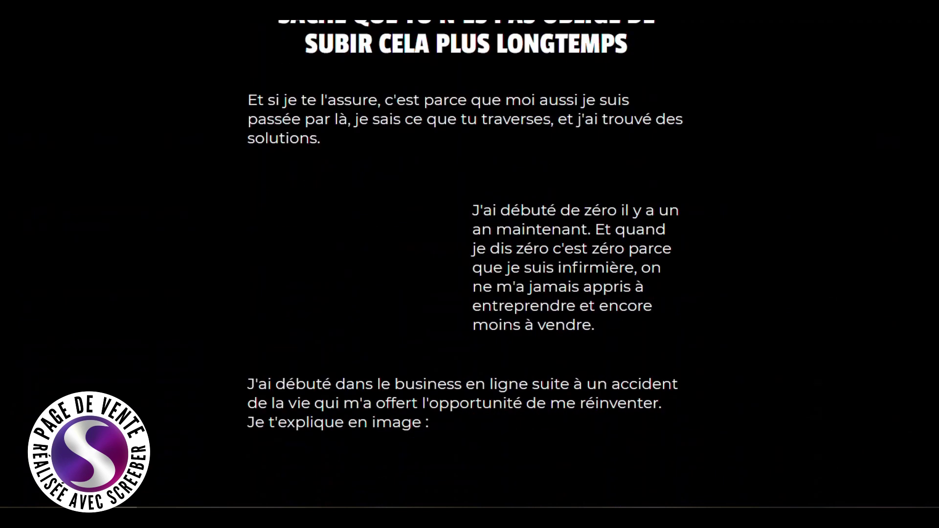
{"action": "scroll", "coordinate": [469, 264], "scroll_direction": "down", "scroll_amount": 20}
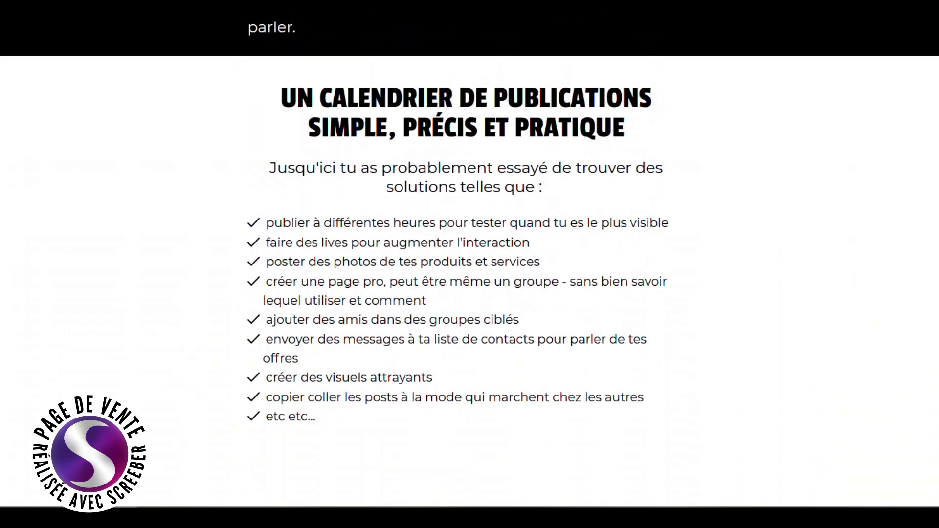
{"action": "scroll", "coordinate": [469, 264], "scroll_direction": "down", "scroll_amount": 20}
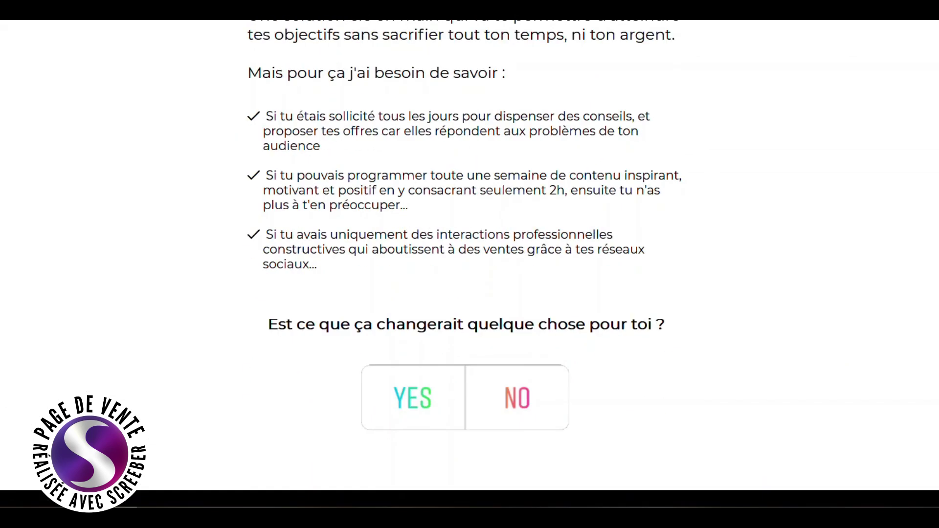
{"action": "scroll", "coordinate": [469, 264], "scroll_direction": "down", "scroll_amount": 20}
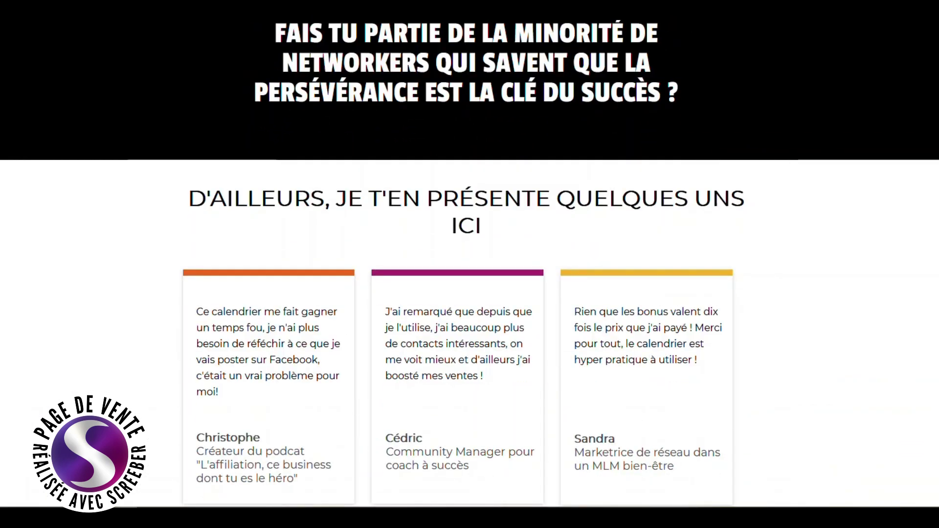
{"action": "scroll", "coordinate": [470, 264], "scroll_direction": "down", "scroll_amount": 20}
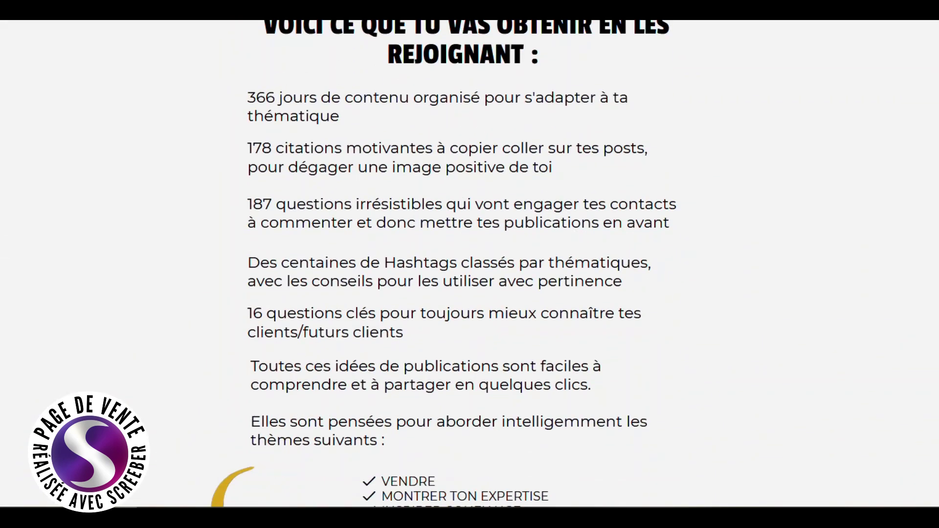
{"action": "scroll", "coordinate": [469, 264], "scroll_direction": "down", "scroll_amount": 20}
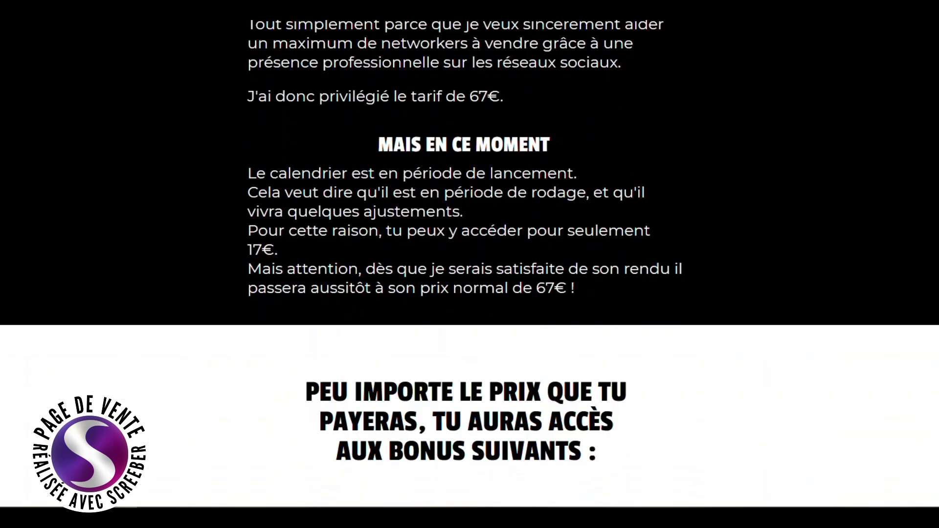
{"action": "scroll", "coordinate": [469, 264], "scroll_direction": "down", "scroll_amount": 15}
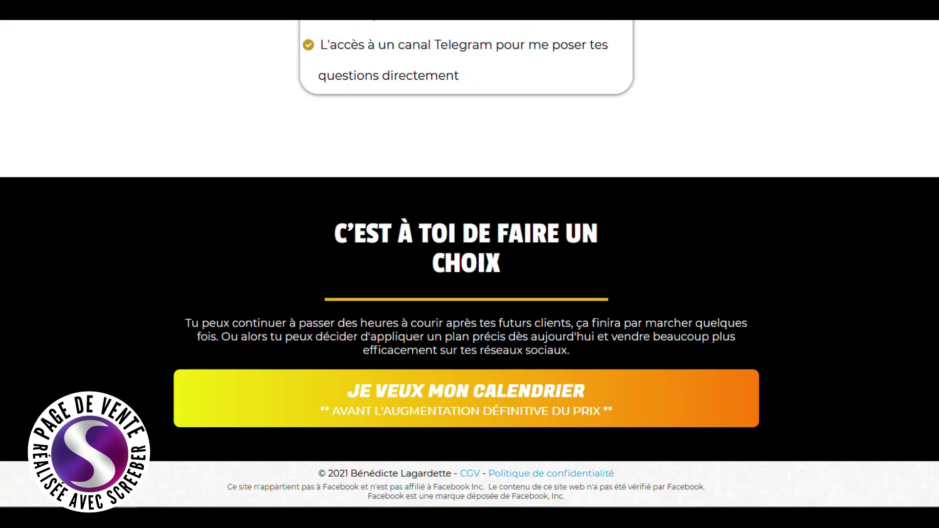
Follow the sales page's "Je veux mon calendrier" link and examine the order page's billing and payment sections
{"action": "left_click", "coordinate": [671, 416]}
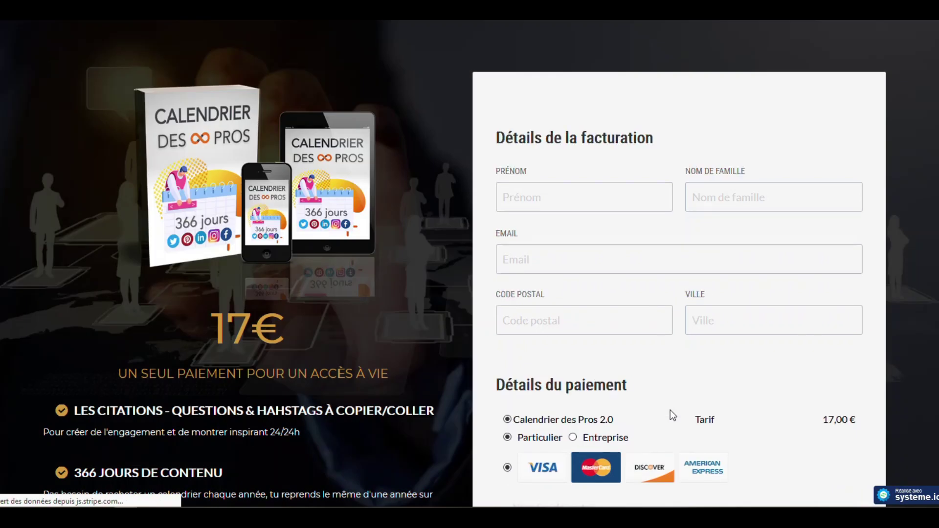
{"action": "scroll", "coordinate": [672, 414], "scroll_direction": "down", "scroll_amount": 3}
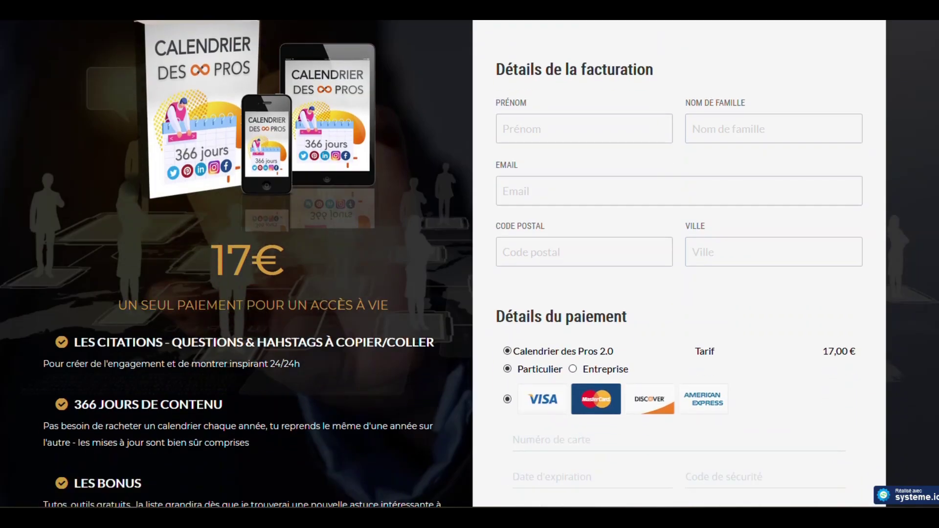
{"action": "scroll", "coordinate": [469, 264], "scroll_direction": "down", "scroll_amount": 3}
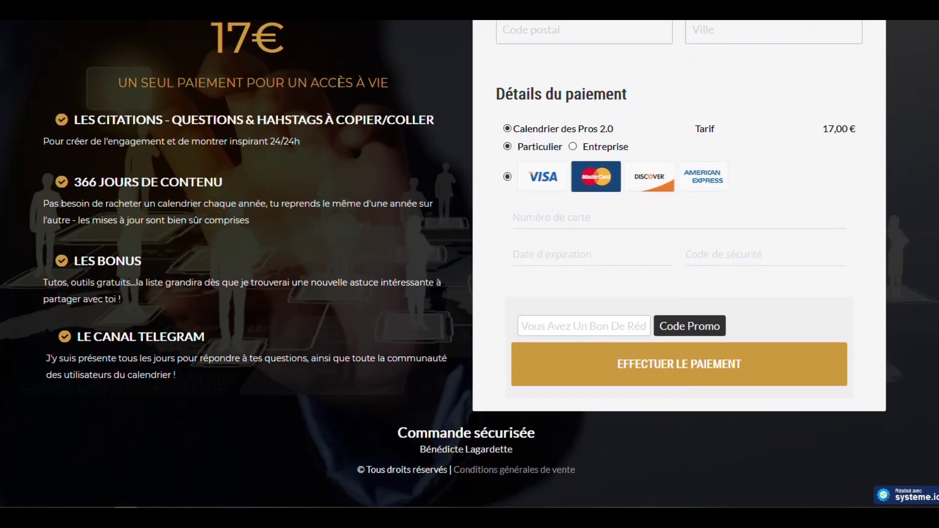
{"action": "scroll", "coordinate": [469, 264], "scroll_direction": "up", "scroll_amount": 5}
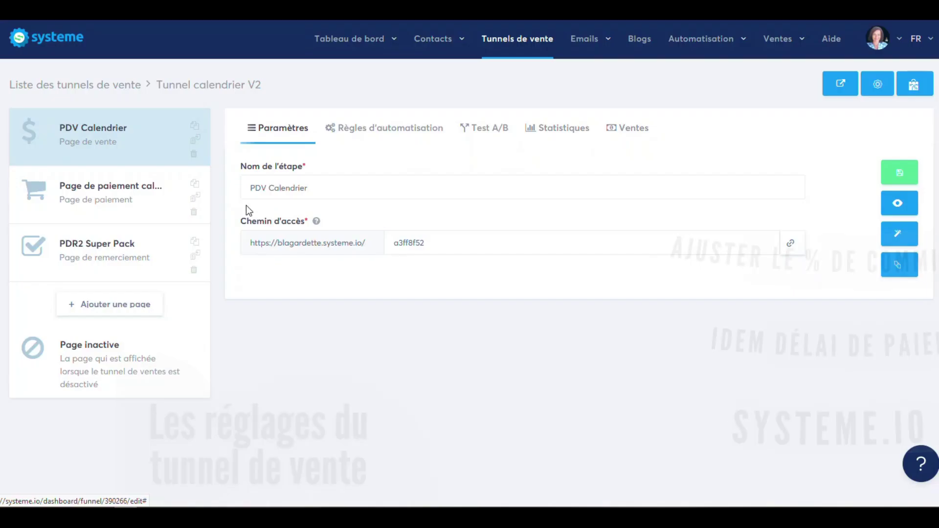
Open the funnel's payment page step and review its affiliate commission, commission payment delay and resources
{"action": "left_click", "coordinate": [172, 198]}
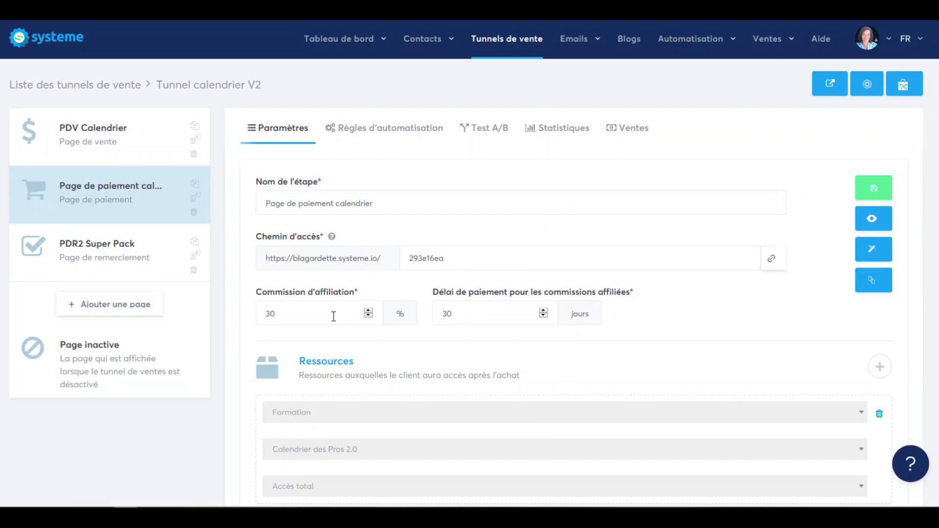
{"action": "scroll", "coordinate": [471, 353], "scroll_direction": "down", "scroll_amount": 2}
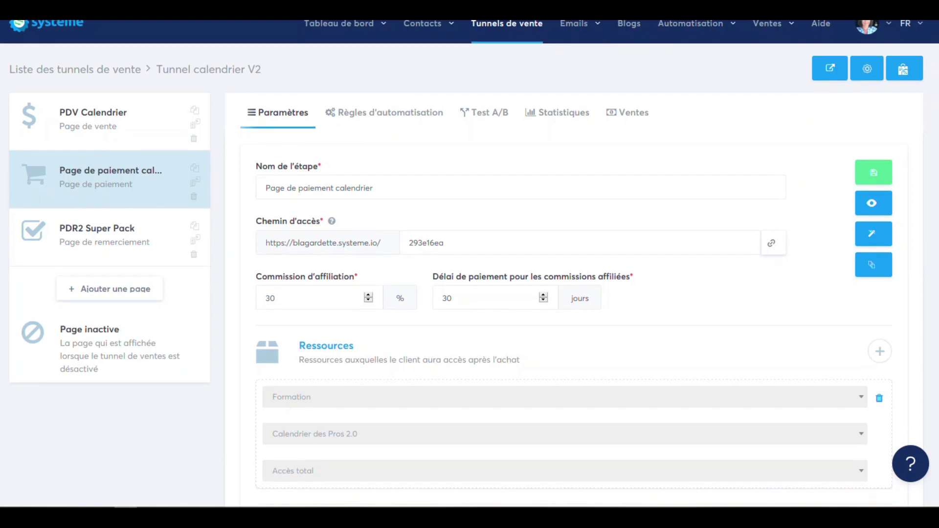
{"action": "scroll", "coordinate": [471, 353], "scroll_direction": "down", "scroll_amount": 2}
{"action": "scroll", "coordinate": [902, 25], "scroll_direction": "up", "scroll_amount": 3}
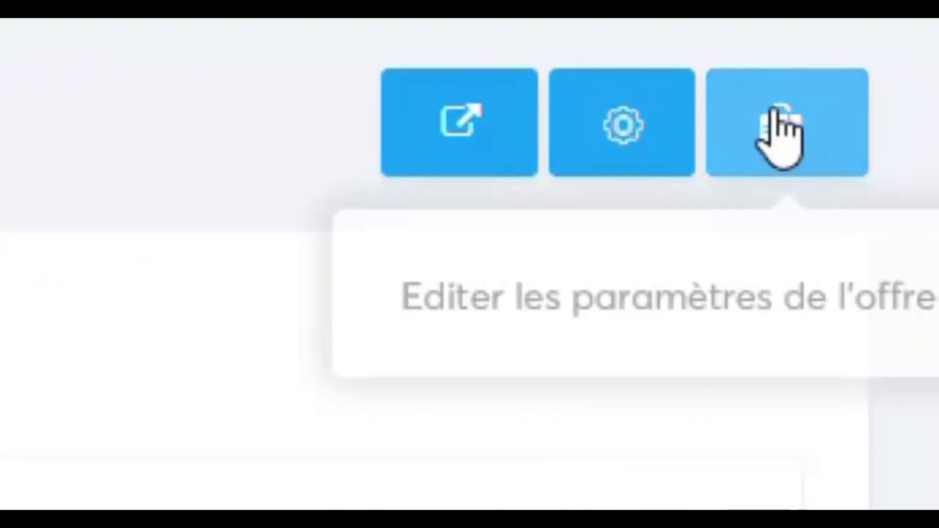
Open the funnel's marketplace offer settings, highlight the offer name and slightly shorten the description box
{"action": "left_click", "coordinate": [773, 110]}
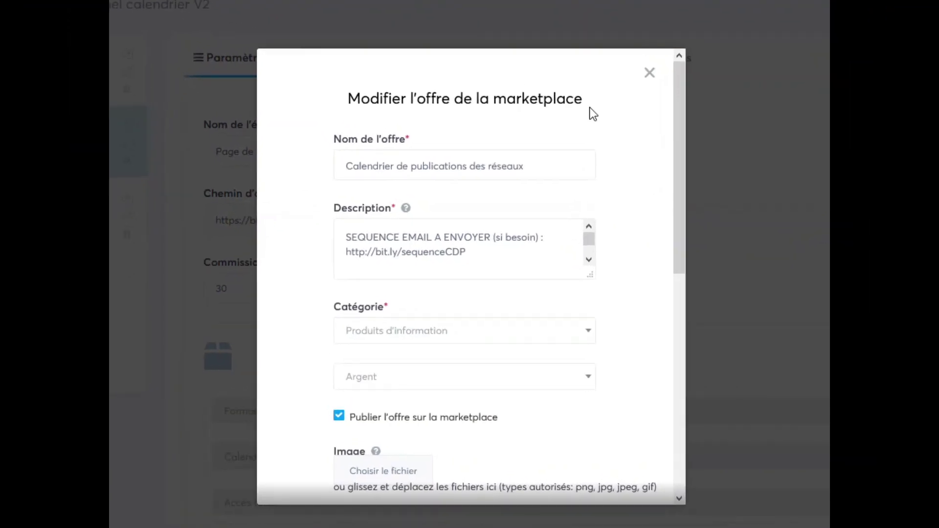
{"action": "left_click_drag", "start_coordinate": [555, 159], "coordinate": [269, 158]}
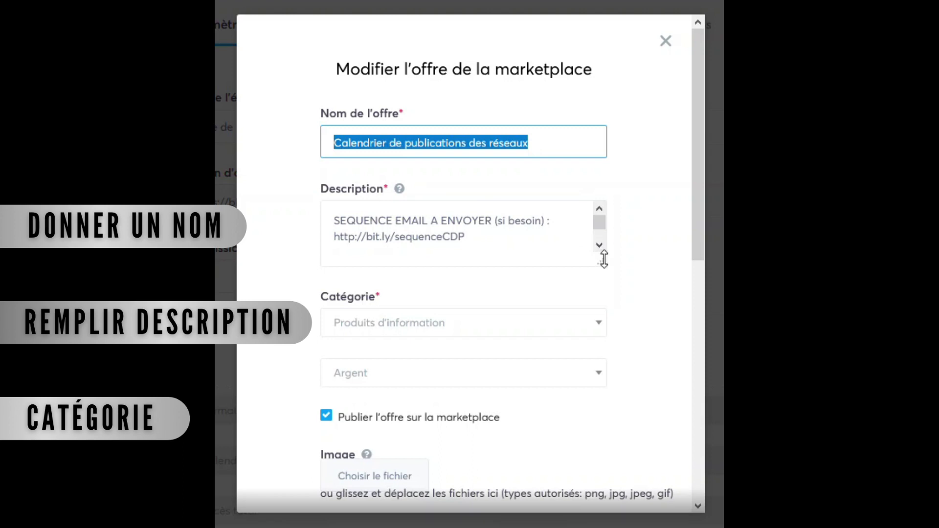
{"action": "left_click_drag", "start_coordinate": [604, 259], "coordinate": [622, 245]}
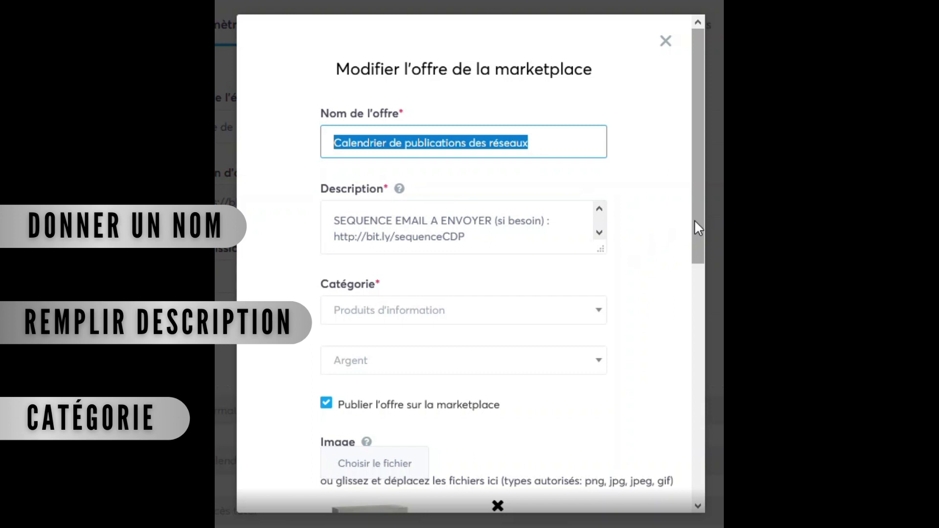
Examine the category and subcategory choices of the marketplace offer without changing them
{"action": "left_click_drag", "start_coordinate": [698, 227], "coordinate": [701, 330]}
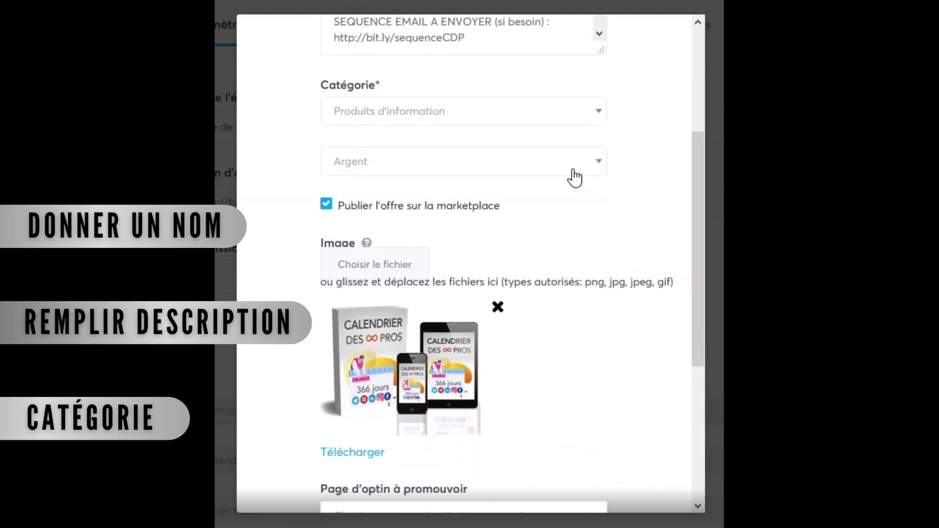
{"action": "left_click", "coordinate": [577, 116]}
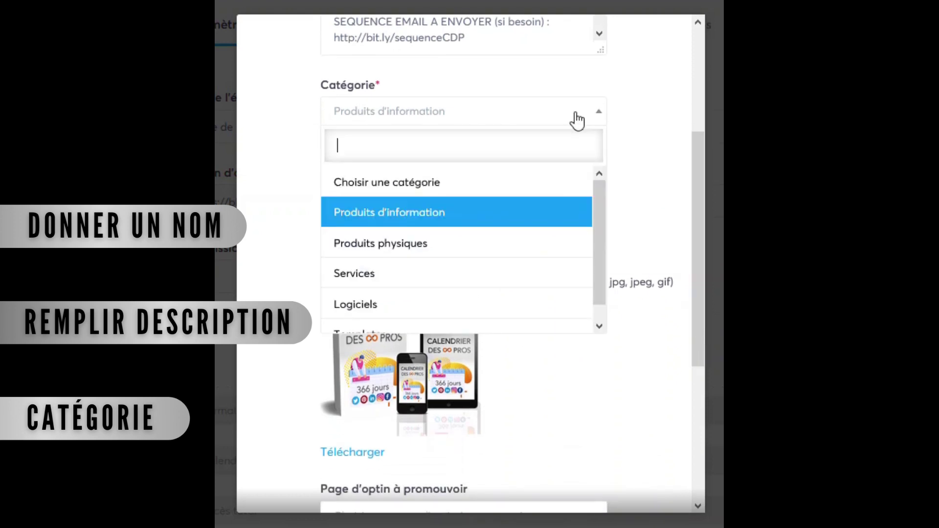
{"action": "left_click", "coordinate": [576, 117]}
{"action": "left_click", "coordinate": [575, 164]}
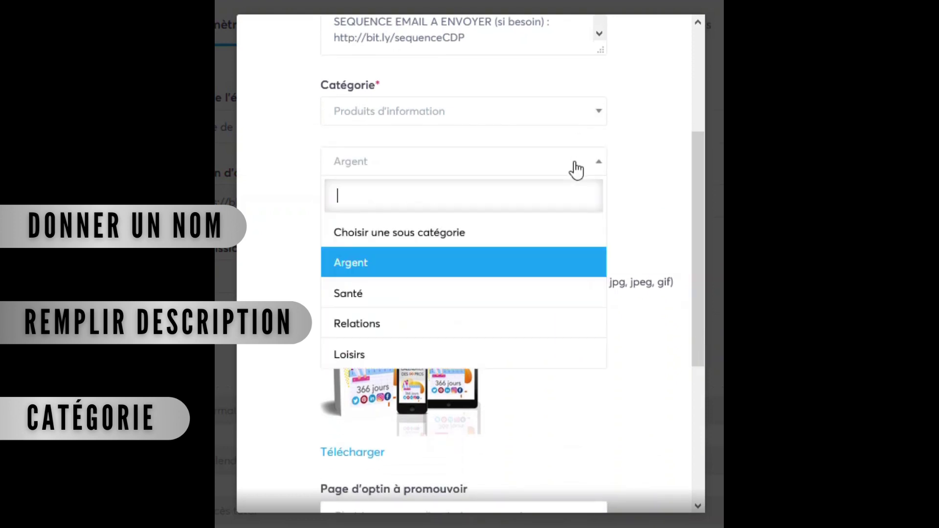
{"action": "left_click", "coordinate": [577, 169]}
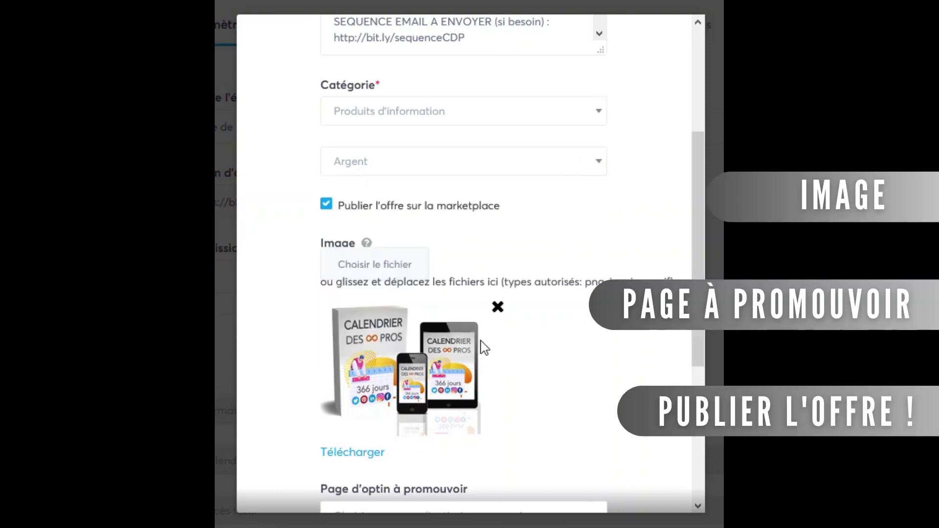
Review the available optin, sales and information pages for the marketplace offer, then close its settings without saving
{"action": "left_click_drag", "start_coordinate": [700, 329], "coordinate": [702, 451]}
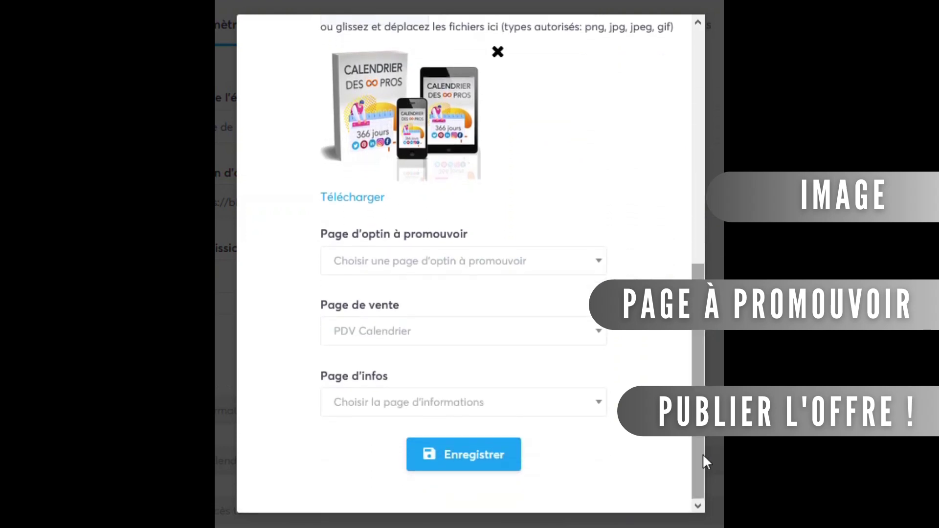
{"action": "left_click", "coordinate": [559, 270]}
{"action": "left_click", "coordinate": [557, 269]}
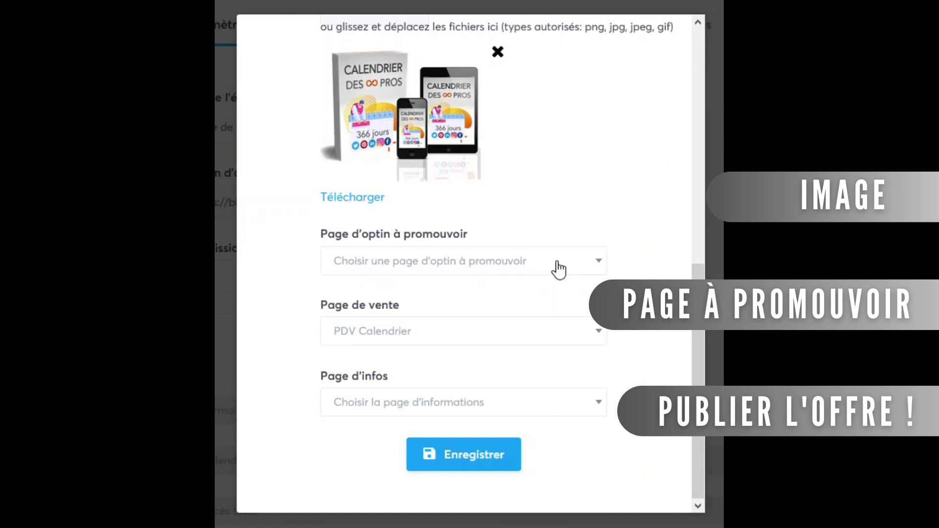
{"action": "left_click", "coordinate": [554, 336]}
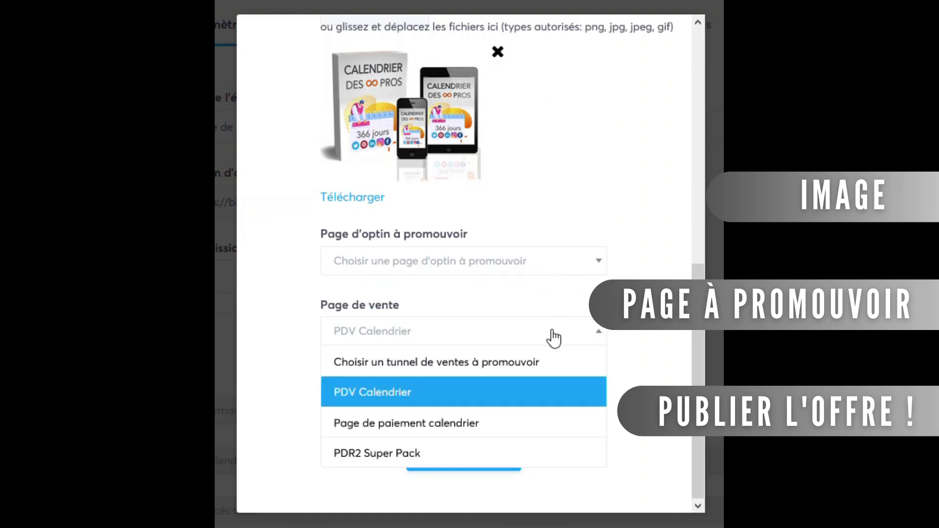
{"action": "left_click", "coordinate": [553, 336]}
{"action": "left_click", "coordinate": [551, 335]}
{"action": "left_click", "coordinate": [544, 406]}
{"action": "left_click", "coordinate": [544, 406]}
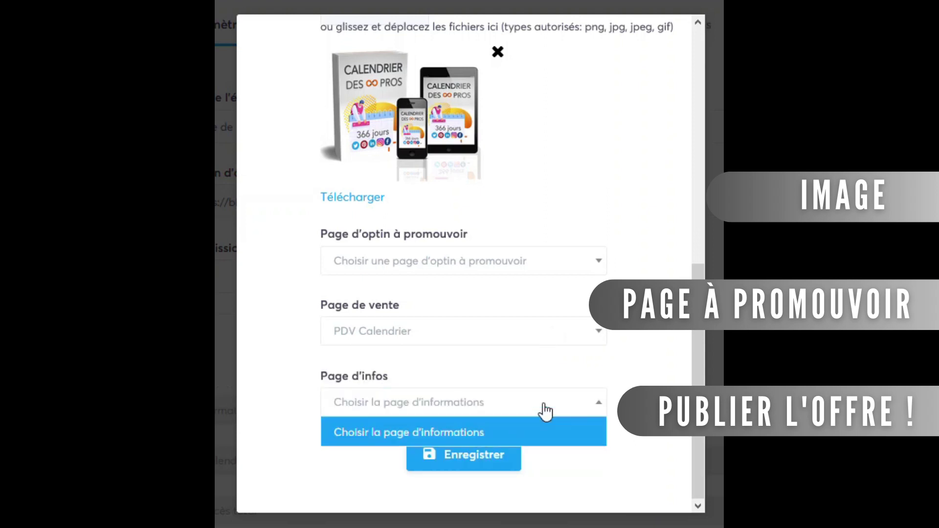
{"action": "left_click", "coordinate": [545, 413]}
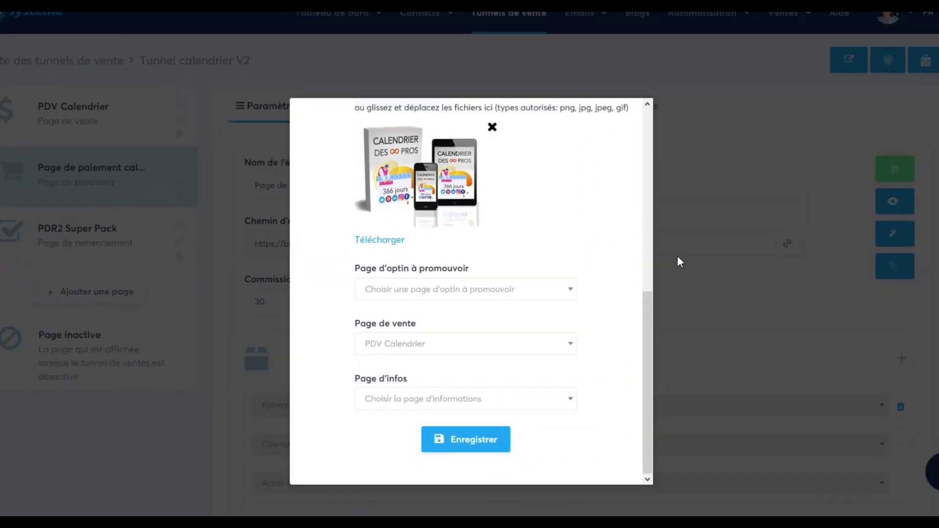
{"action": "left_click", "coordinate": [696, 249]}
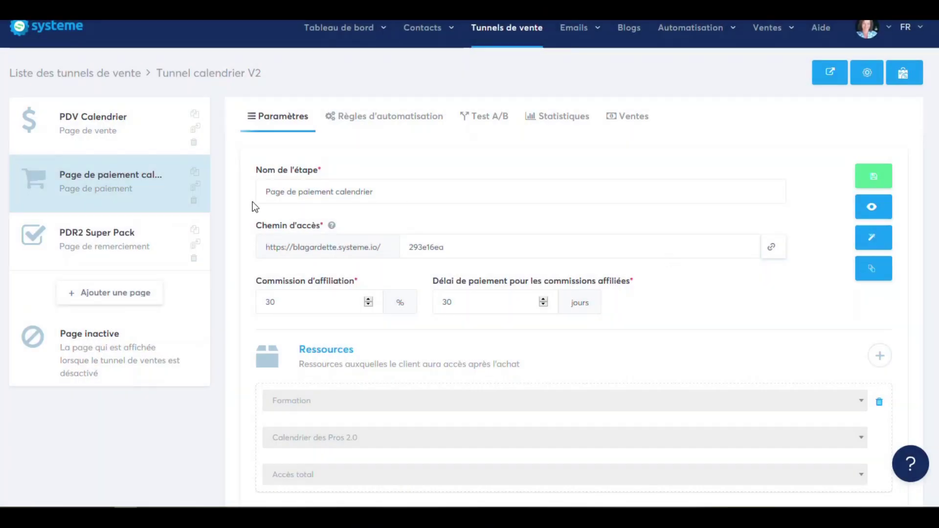
Open the Marketplace and search its offers for "calendrier"
{"action": "mouse_move", "coordinate": [343, 27]}
{"action": "left_click", "coordinate": [325, 98]}
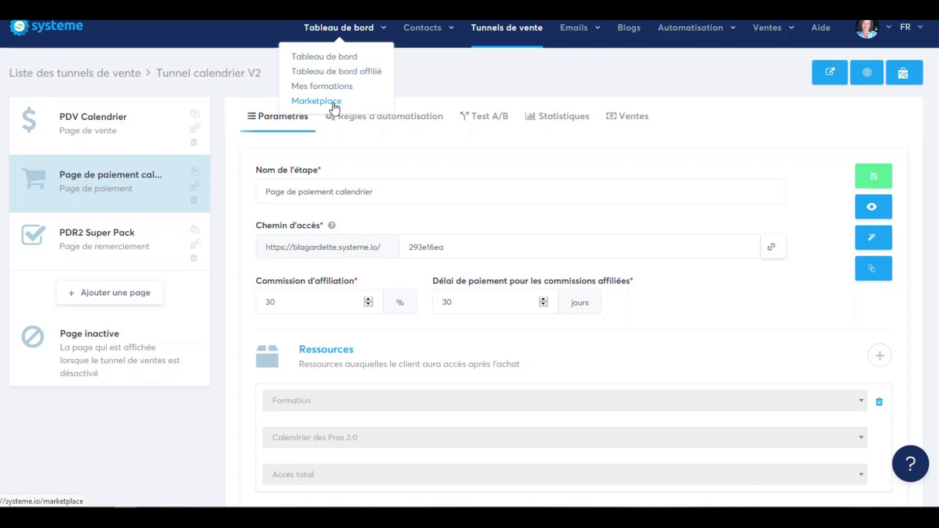
{"action": "left_click", "coordinate": [151, 185]}
{"action": "type", "text": "ca"}
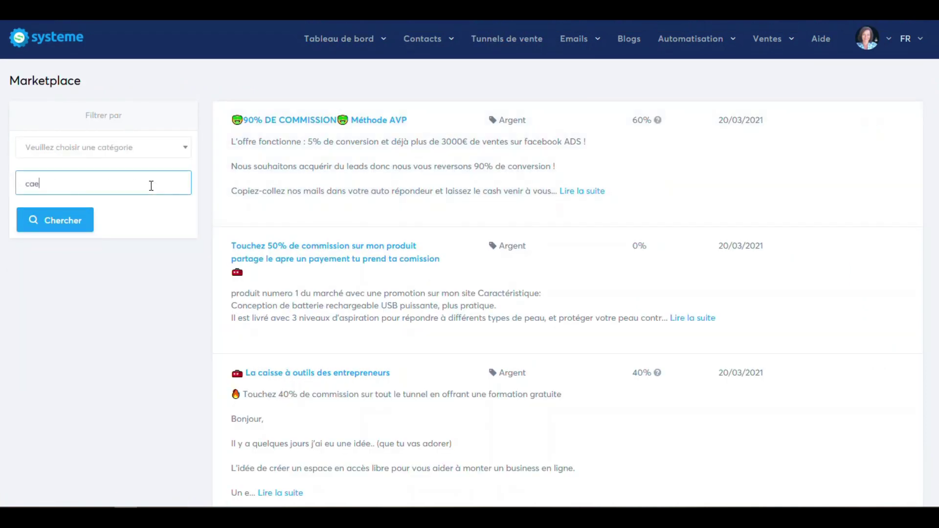
{"action": "type", "text": "lendrier"}
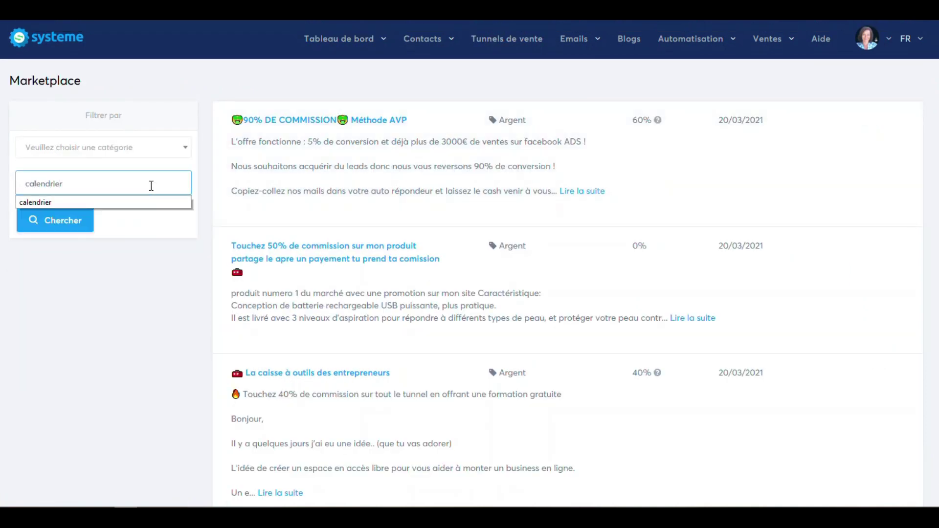
{"action": "key", "text": "Return"}
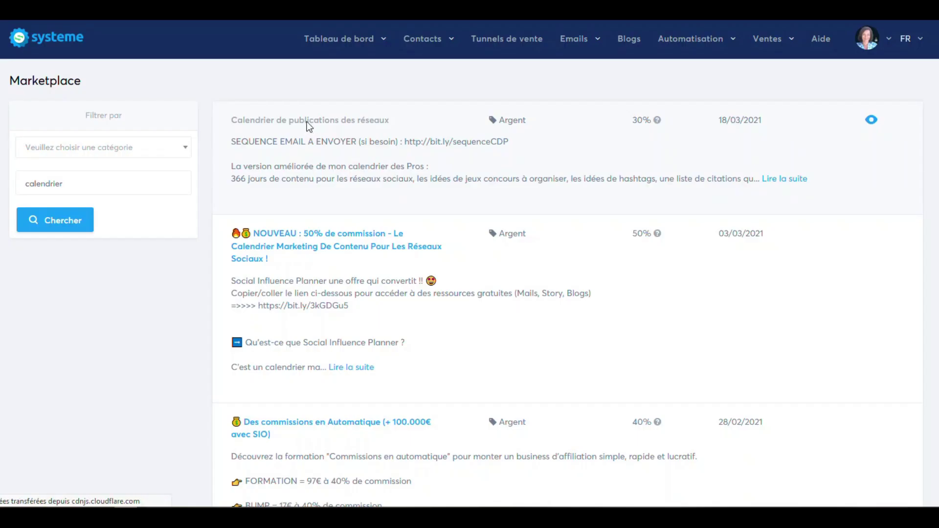
Open the "Calendrier de publications des réseaux" offer, read its description and highlight the email sequence link
{"action": "left_click", "coordinate": [147, 227]}
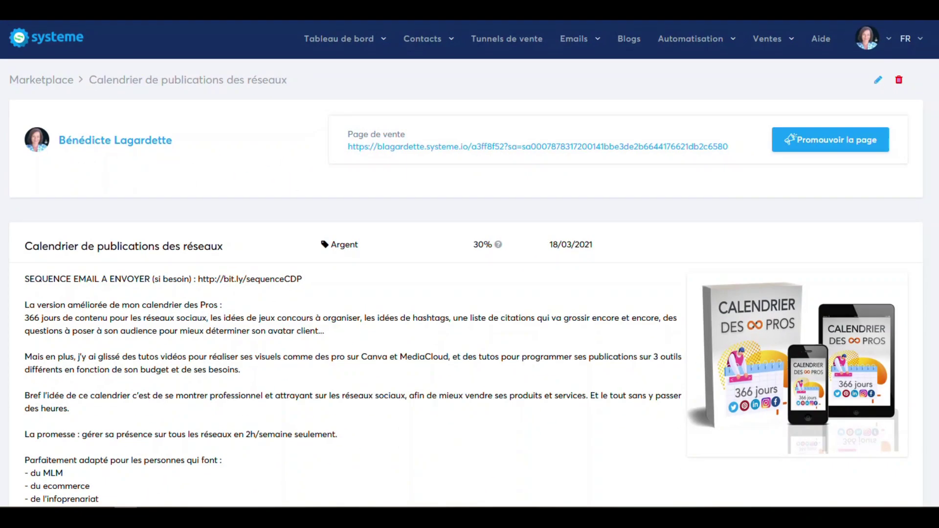
{"action": "scroll", "coordinate": [469, 264], "scroll_direction": "down", "scroll_amount": 4}
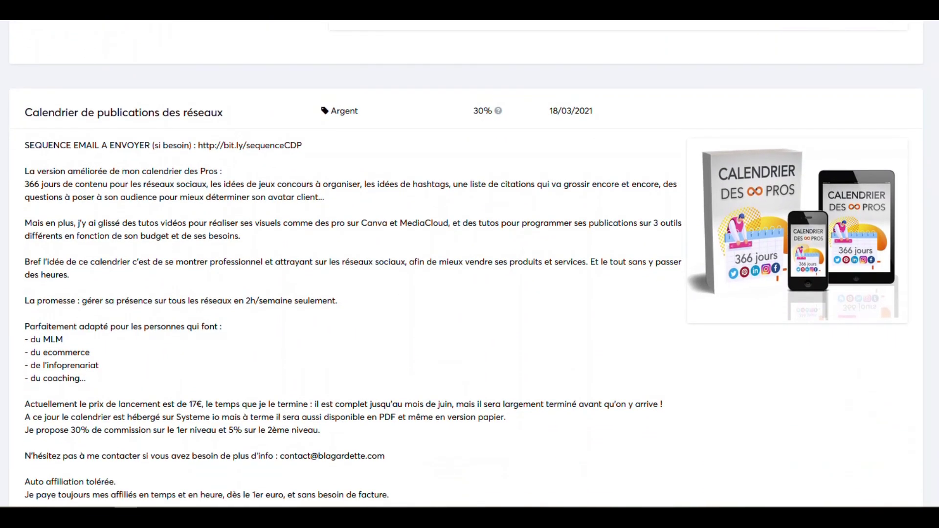
{"action": "scroll", "coordinate": [469, 265], "scroll_direction": "down", "scroll_amount": 1}
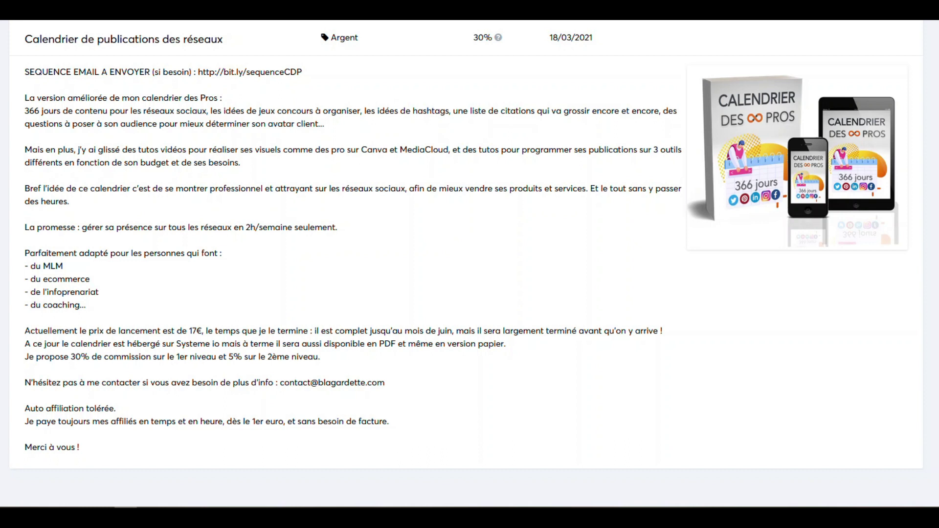
{"action": "scroll", "coordinate": [561, 133], "scroll_direction": "up", "scroll_amount": 5}
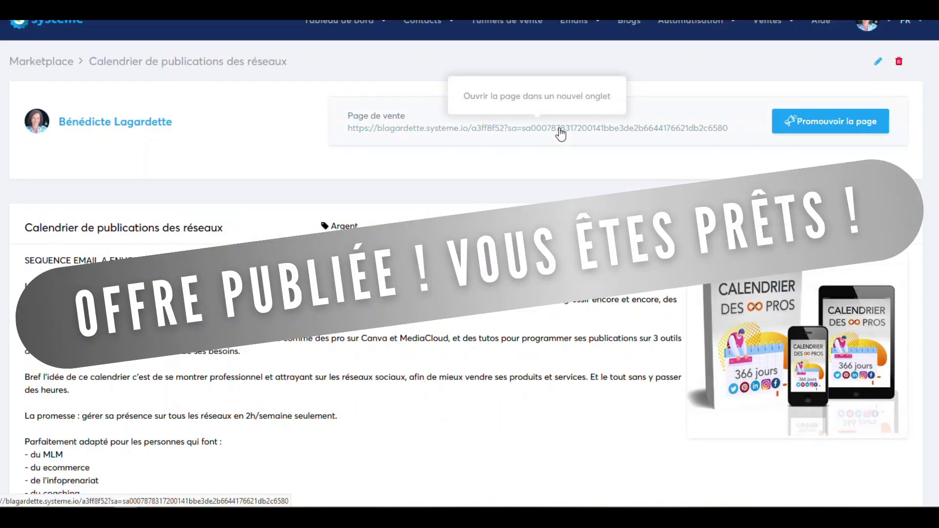
{"action": "left_click", "coordinate": [561, 133]}
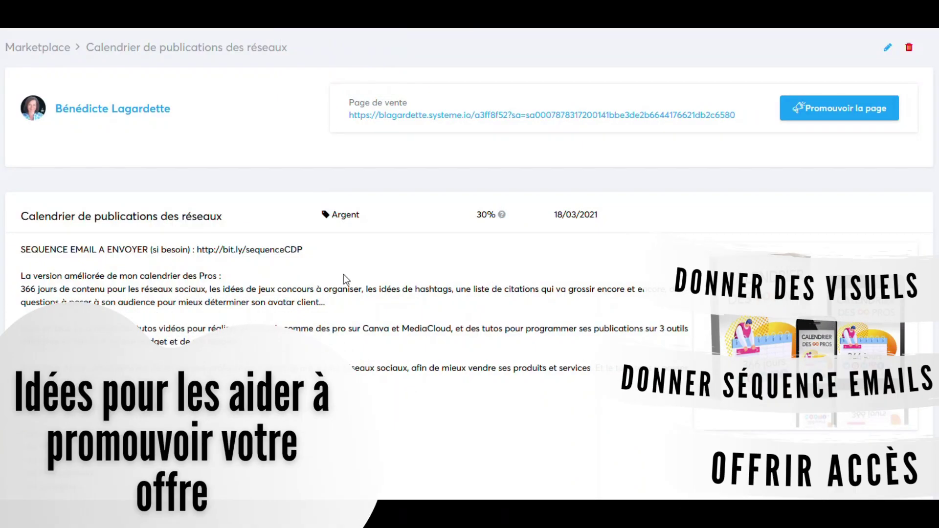
{"action": "left_click_drag", "start_coordinate": [303, 251], "coordinate": [200, 251]}
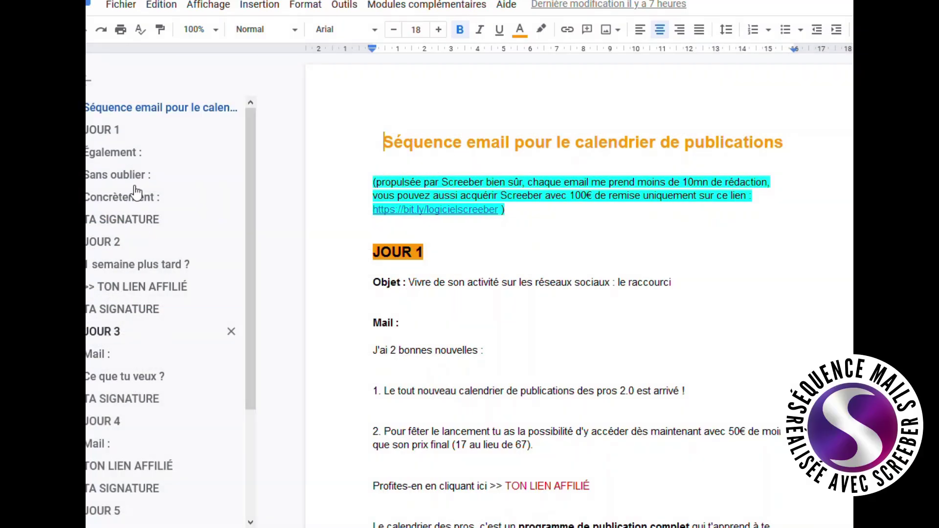
Read through the calendar's email sequence in Google Docs, from the JOUR 1 email to the JOUR 6 email
{"action": "scroll", "coordinate": [579, 294], "scroll_direction": "down", "scroll_amount": 3}
{"action": "scroll", "coordinate": [579, 293], "scroll_direction": "down", "scroll_amount": 3}
{"action": "scroll", "coordinate": [579, 293], "scroll_direction": "down", "scroll_amount": 12}
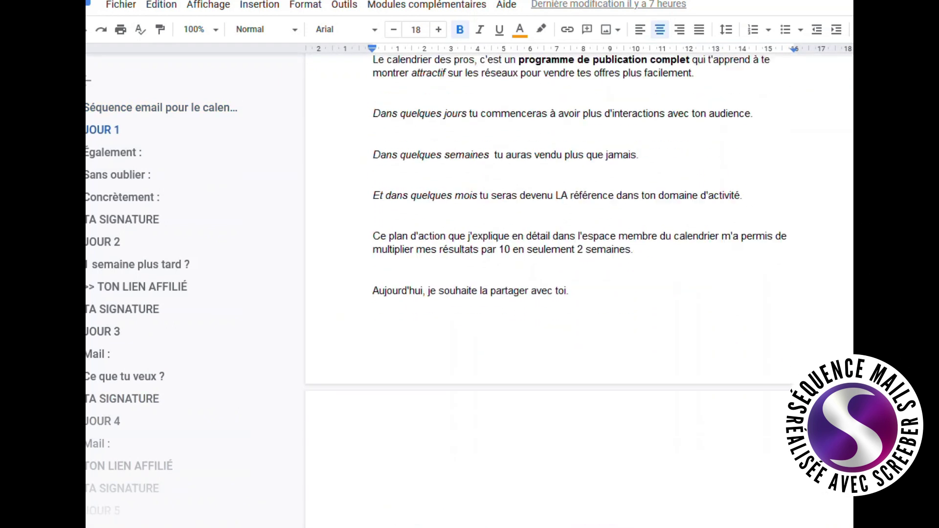
{"action": "scroll", "coordinate": [580, 293], "scroll_direction": "down", "scroll_amount": 20}
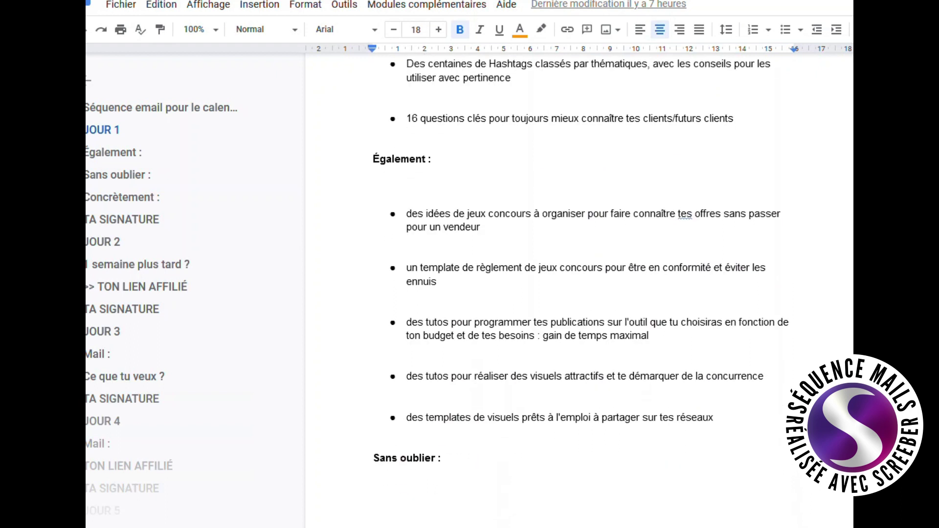
{"action": "scroll", "coordinate": [579, 294], "scroll_direction": "down", "scroll_amount": 12}
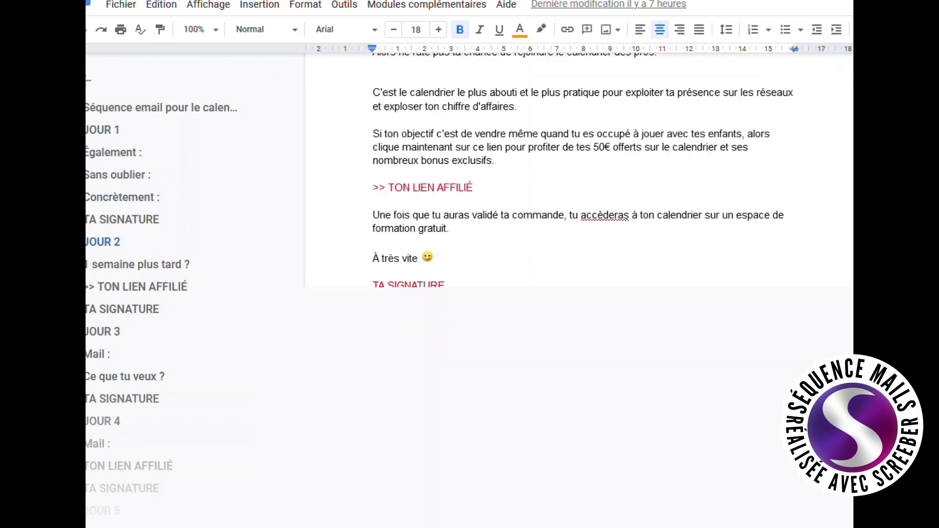
{"action": "scroll", "coordinate": [579, 293], "scroll_direction": "down", "scroll_amount": 20}
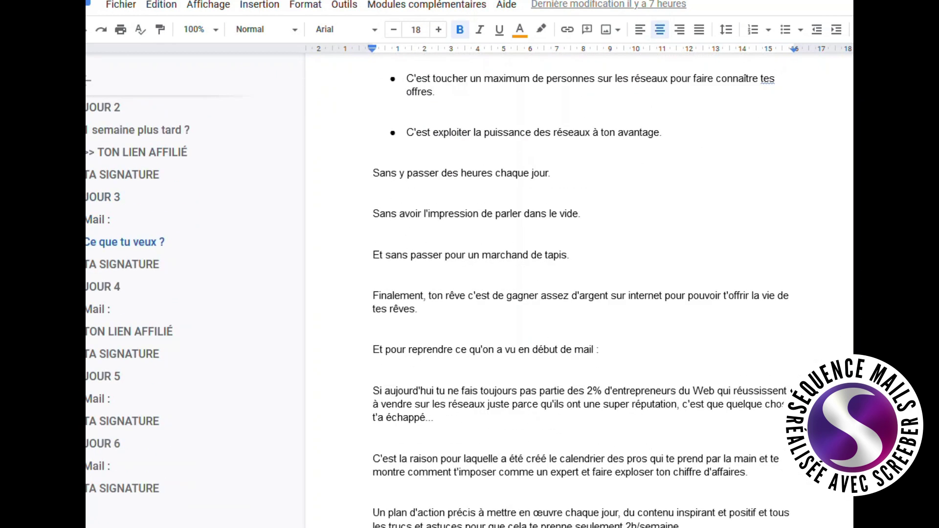
{"action": "scroll", "coordinate": [579, 293], "scroll_direction": "down", "scroll_amount": 12}
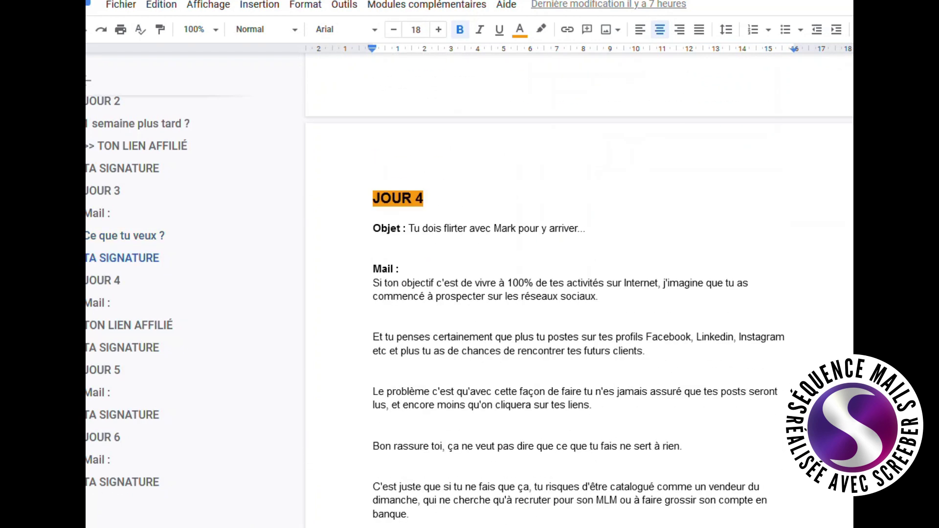
{"action": "scroll", "coordinate": [579, 293], "scroll_direction": "down", "scroll_amount": 20}
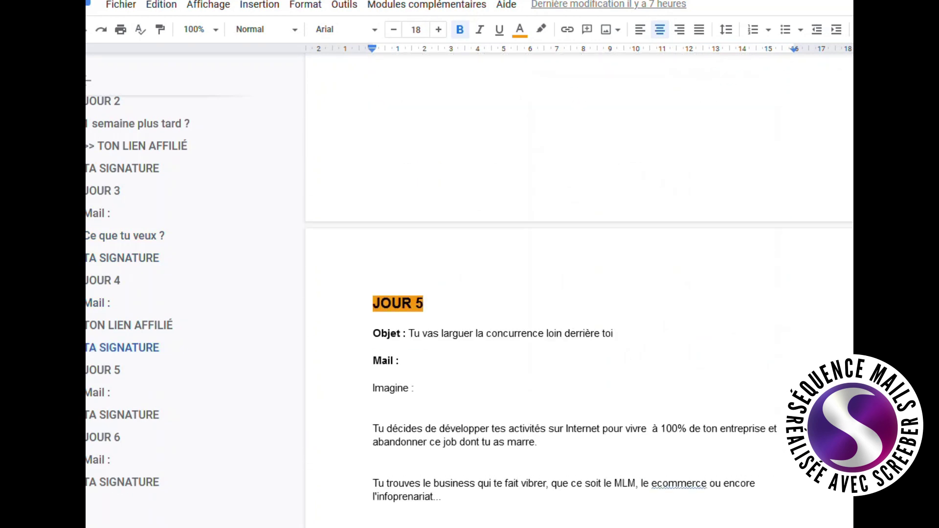
{"action": "scroll", "coordinate": [579, 293], "scroll_direction": "down", "scroll_amount": 20}
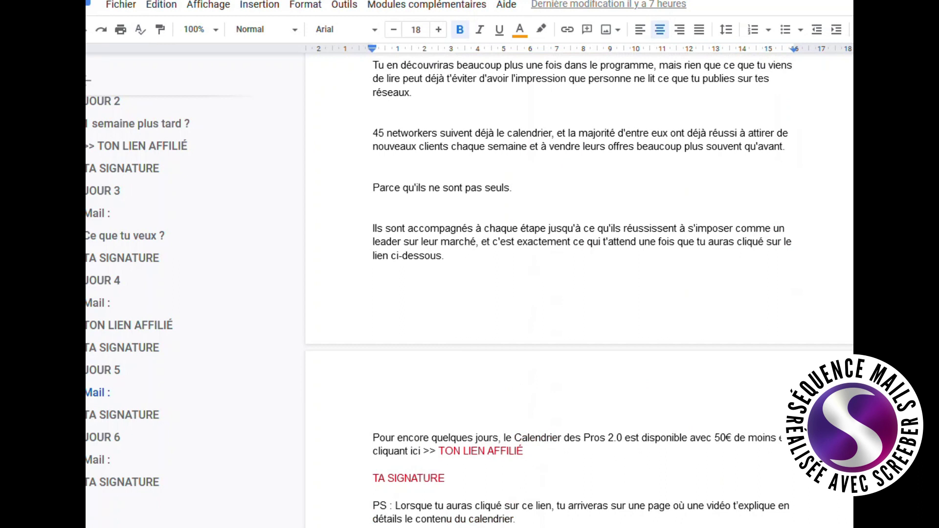
{"action": "scroll", "coordinate": [579, 293], "scroll_direction": "down", "scroll_amount": 10}
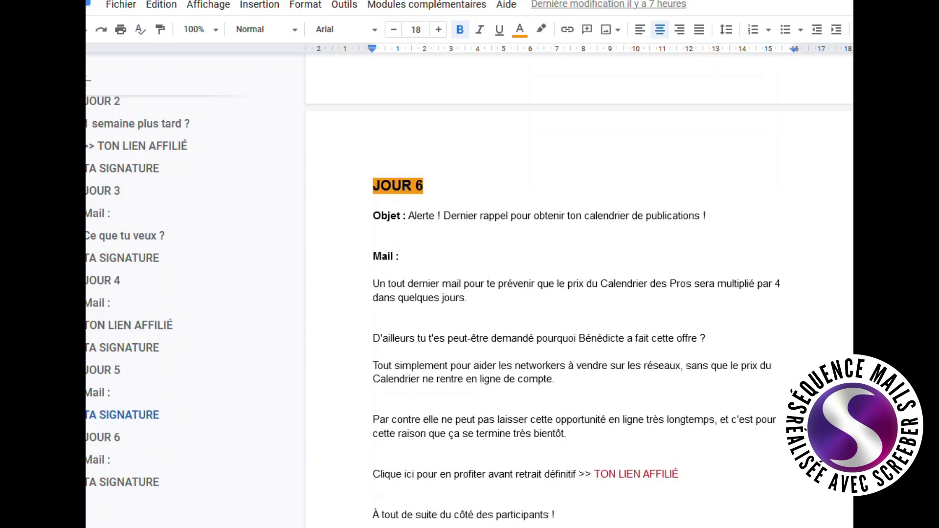
{"action": "scroll", "coordinate": [579, 293], "scroll_direction": "down", "scroll_amount": 5}
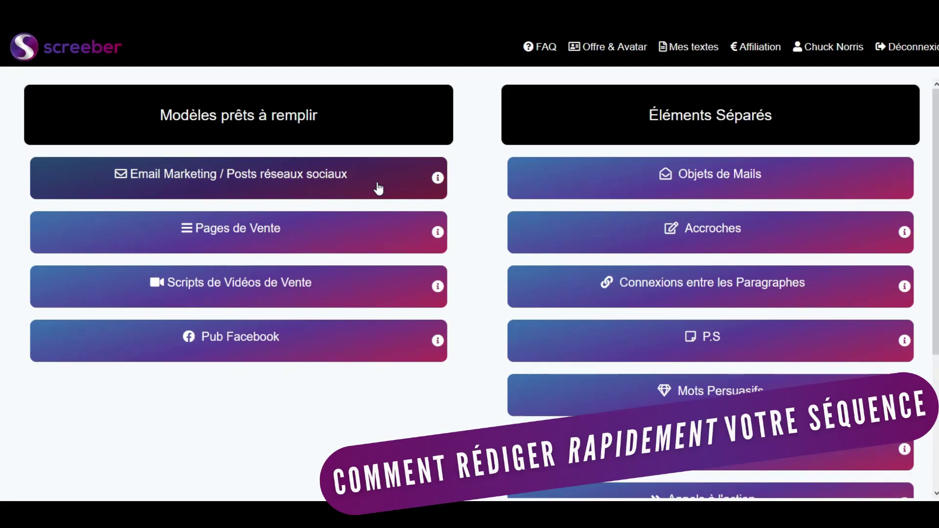
In Screeber, open the "Les 4 P" sales email template from the Séquence Avril 2021 of the Catégorie Argent
{"action": "left_click", "coordinate": [378, 189]}
{"action": "left_click", "coordinate": [412, 193]}
{"action": "left_click", "coordinate": [413, 195]}
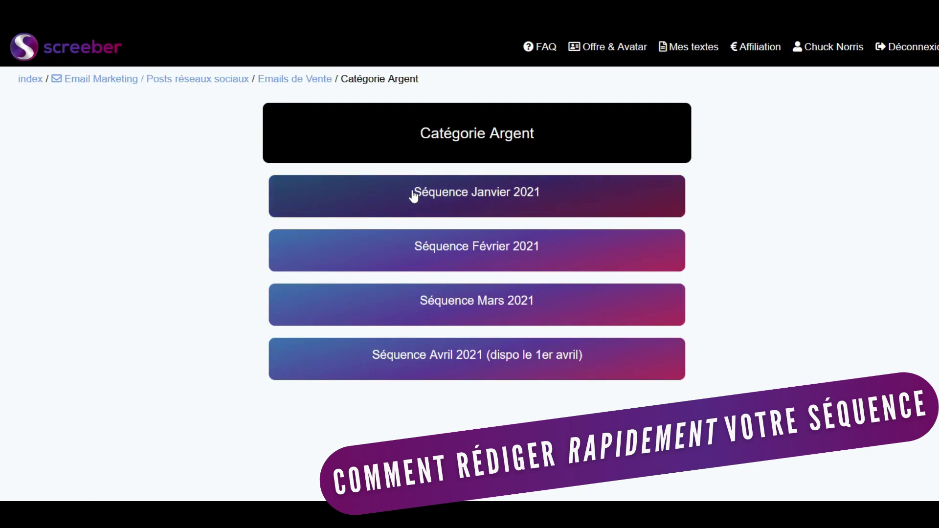
{"action": "left_click", "coordinate": [413, 365]}
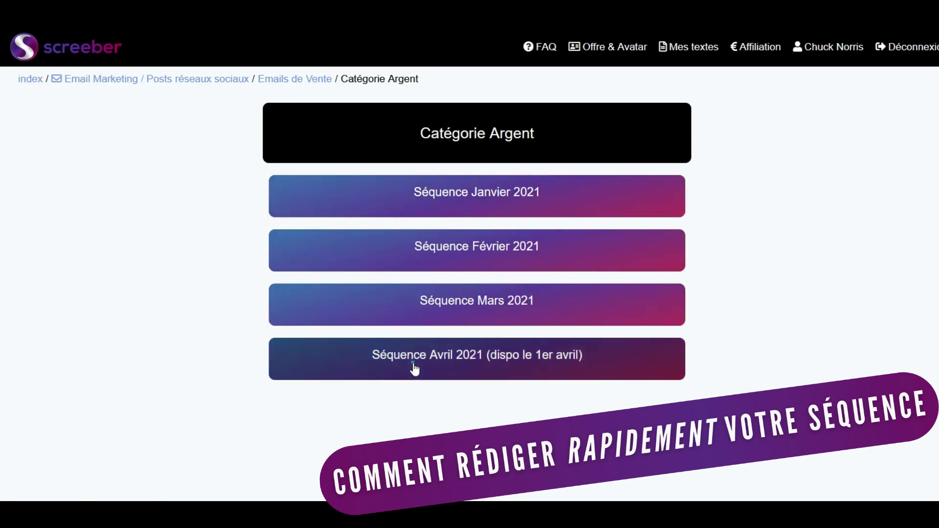
{"action": "left_click", "coordinate": [459, 213]}
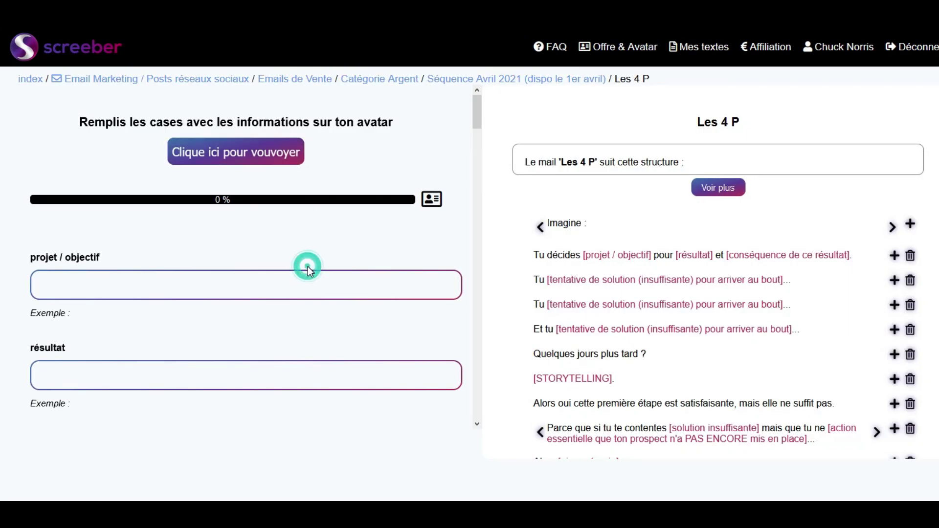
Set the template's projet / objectif to "de développer tes activités sur Internet"
{"action": "left_click", "coordinate": [309, 290]}
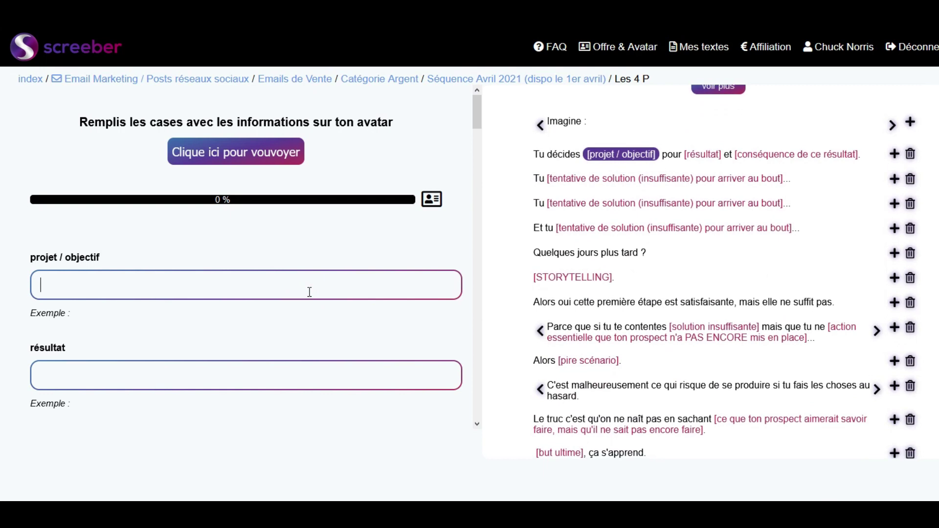
{"action": "type", "text": "de"}
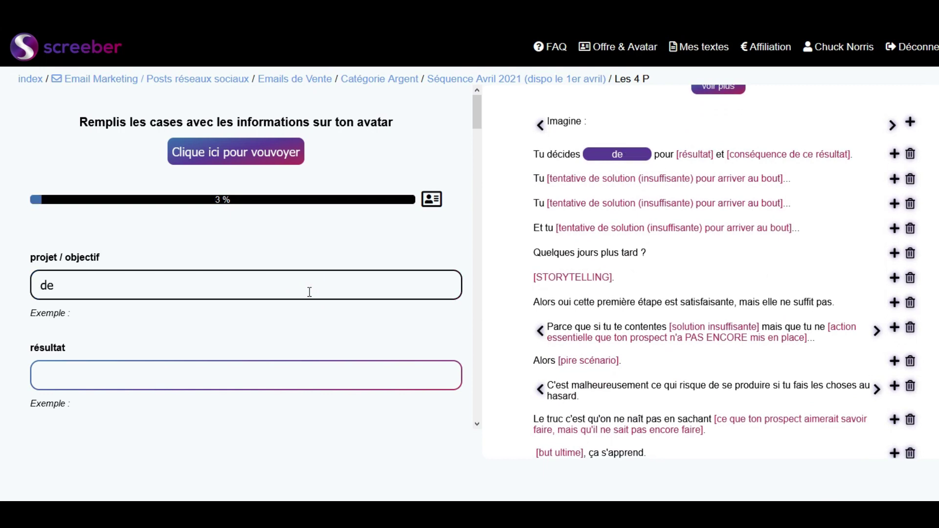
{"action": "type", "text": " développer tes a"}
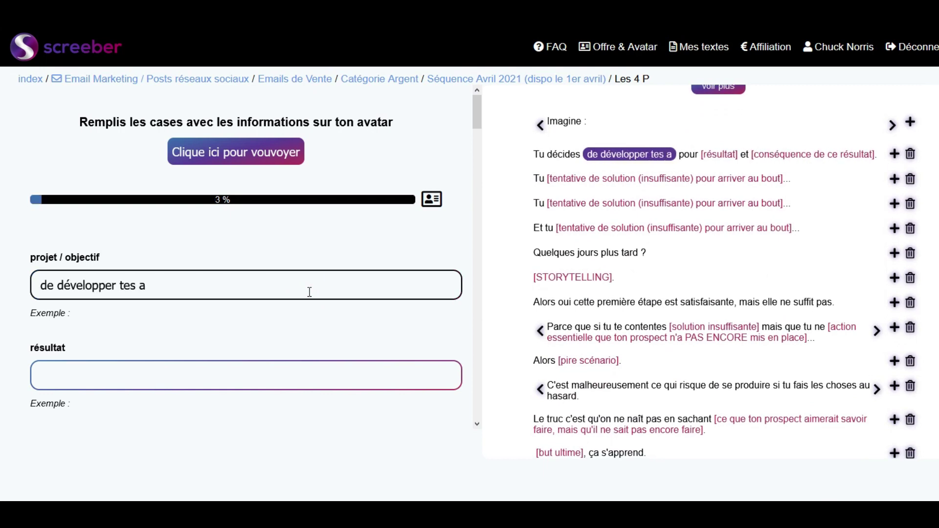
{"action": "type", "text": "ctivités sur Internet"}
{"action": "key", "text": "Tab"}
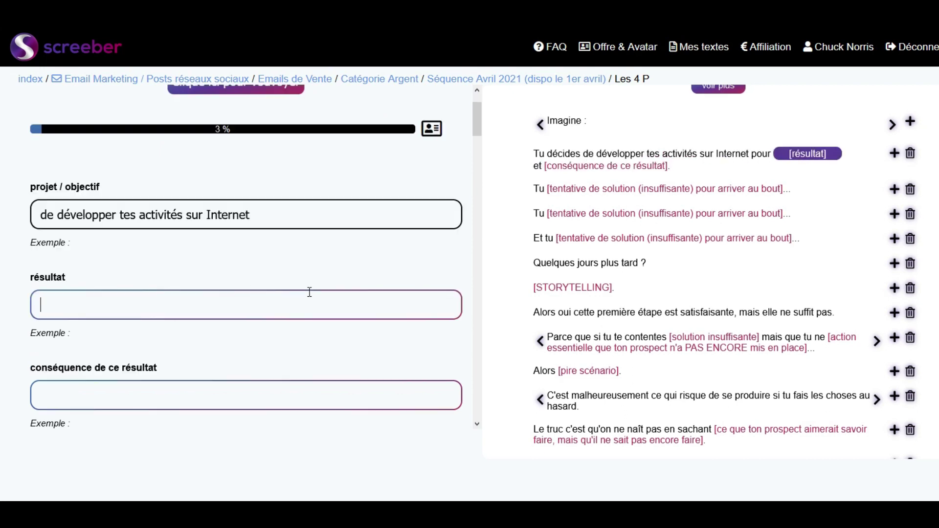
Set the résultat to "vivre à 100% de ton entreprise" and the conséquence de ce résultat to "abandonner ce job dont tu as marre"
{"action": "type", "text": "vivre  à 1"}
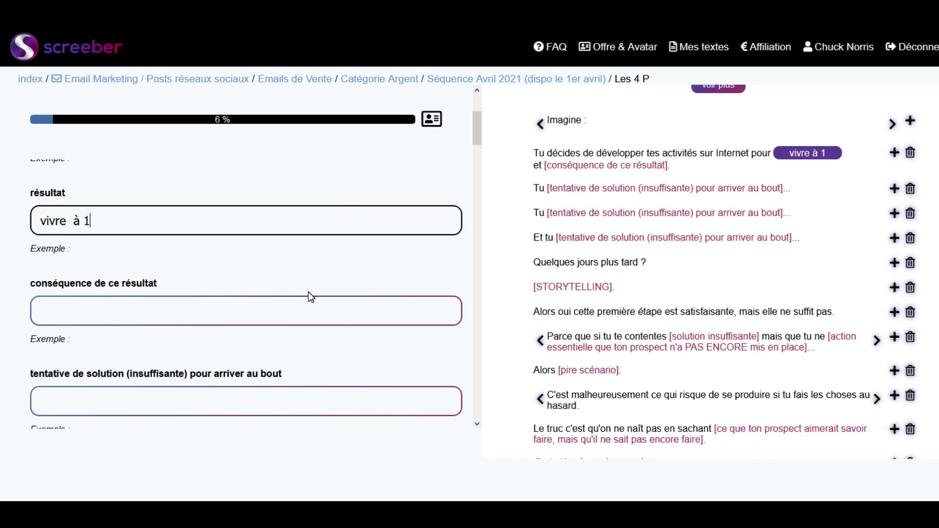
{"action": "type", "text": "00% de ton entreprise"}
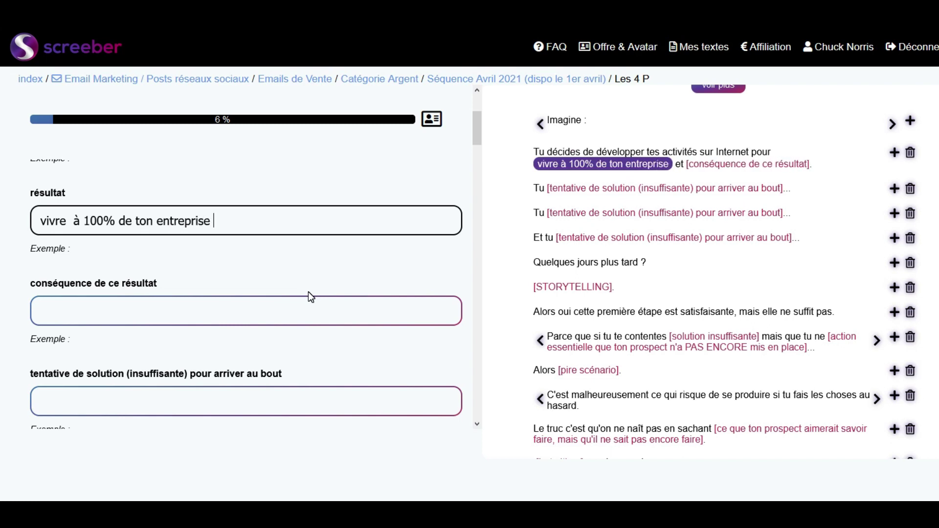
{"action": "key", "text": "Tab"}
{"action": "type", "text": "abandonner"}
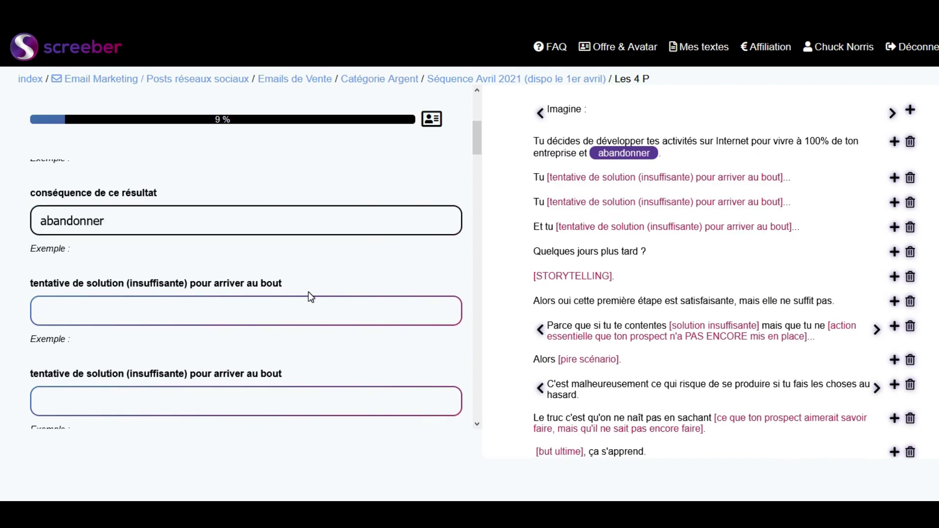
{"action": "type", "text": " ce job dont tu"}
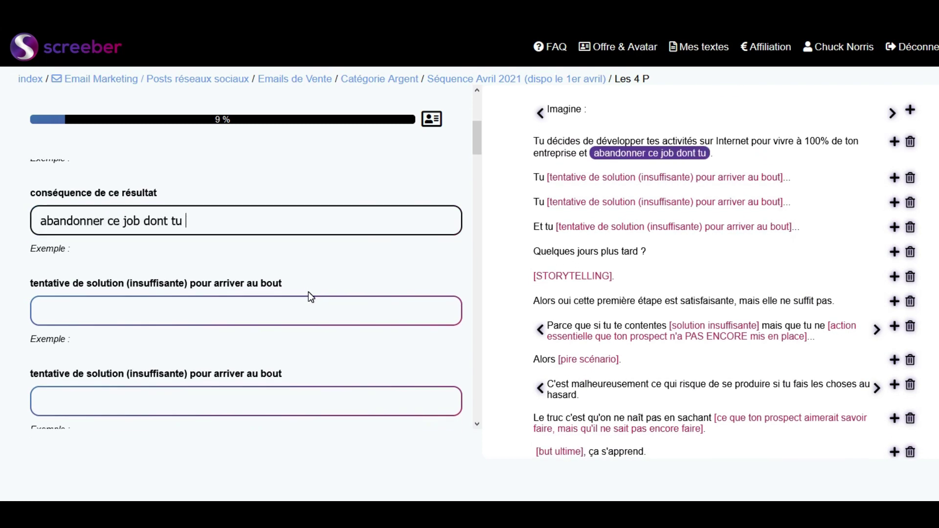
{"action": "type", "text": " as marre"}
{"action": "key", "text": "Tab"}
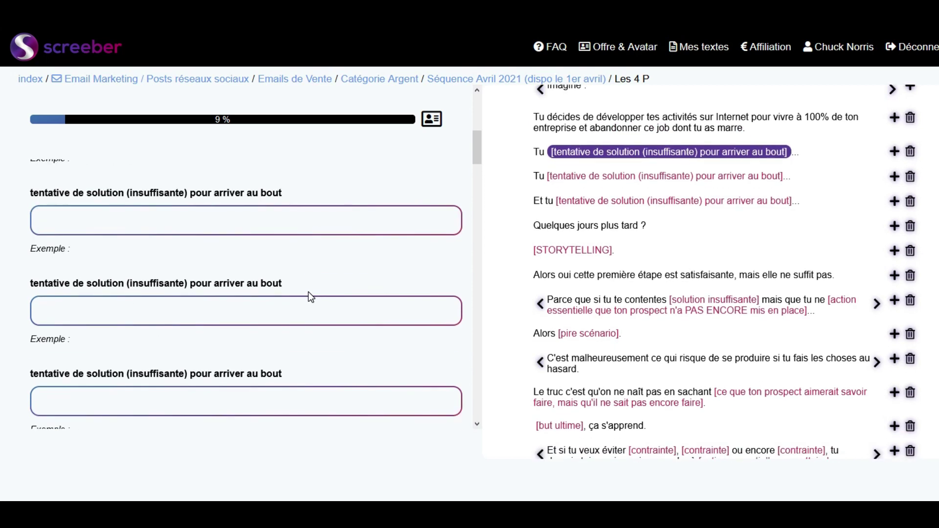
Set the first tentative de solution to "trouves le business qui te fait vibrer, que ce soit le MLM, le ecommerce ou encore l'infoprenariat"
{"action": "type", "text": "trouves le busine"}
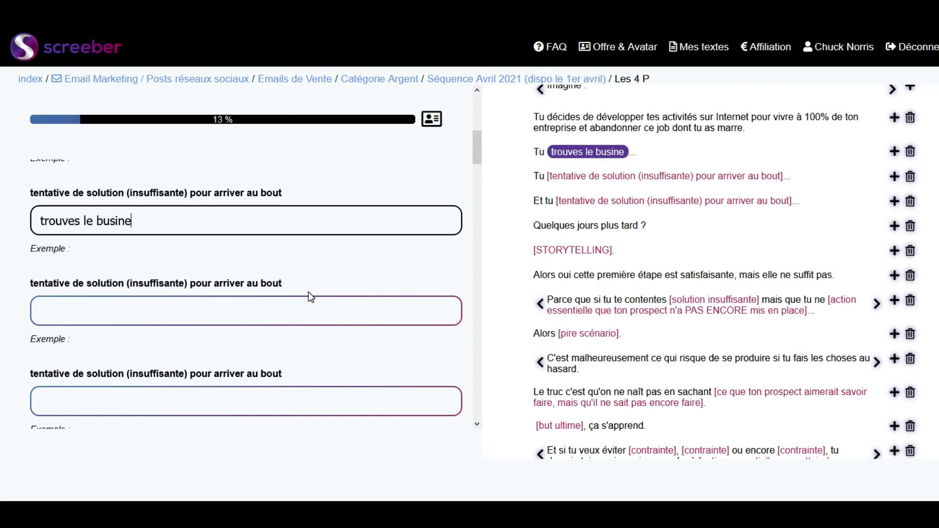
{"action": "type", "text": "ss qui te fait vibrer"}
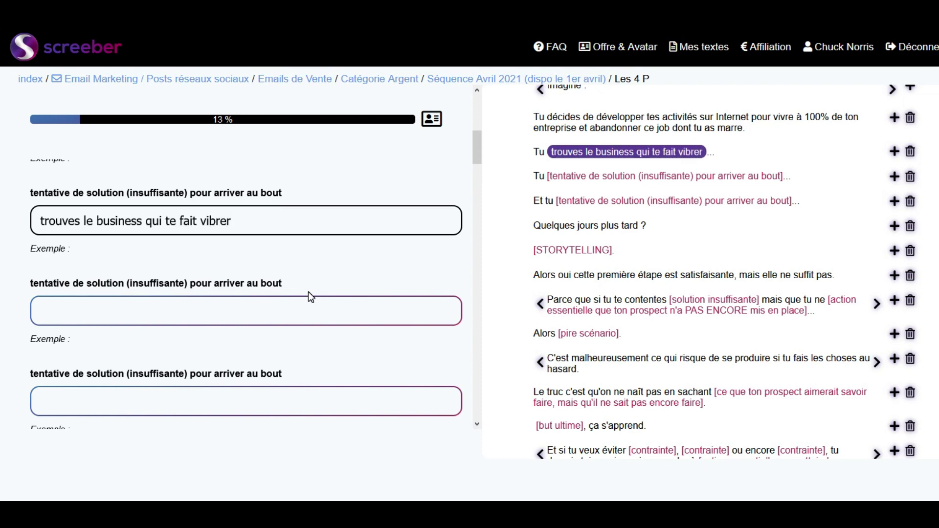
{"action": "type", "text": ", que ce soit le MLM, le ecommerce"}
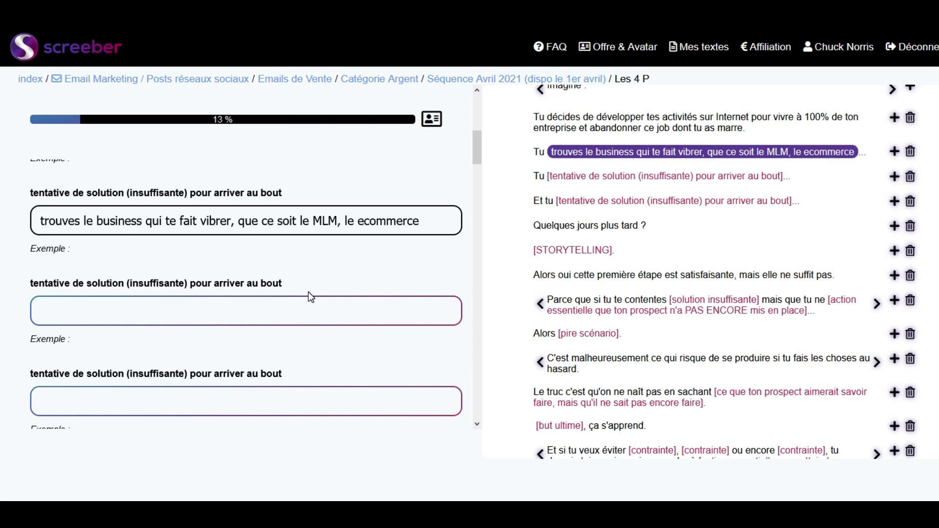
{"action": "type", "text": " ou encore l'i"}
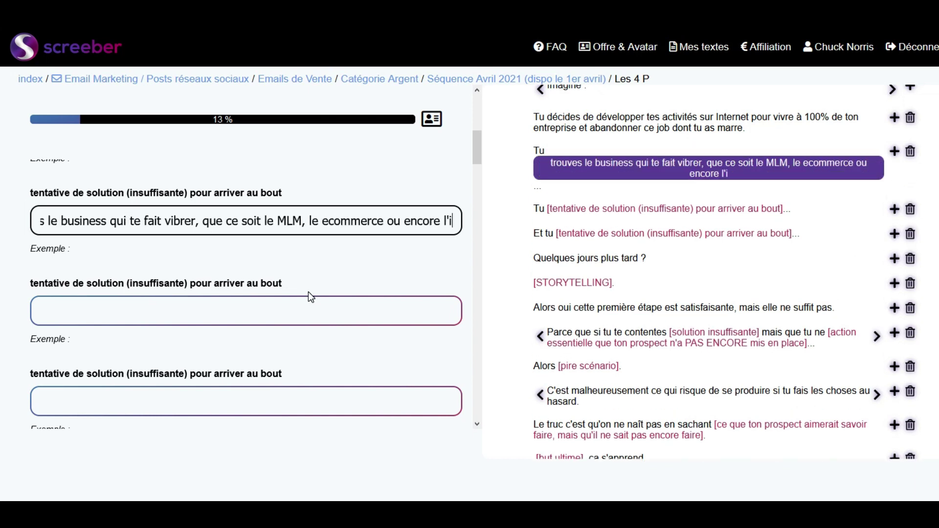
{"action": "type", "text": "nfoprenariat"}
{"action": "key", "text": "Tab"}
Set the second tentative de solution to "mets en place un blog, une chaîne Youtube, un tunnel de vente"
{"action": "type", "text": "mets "}
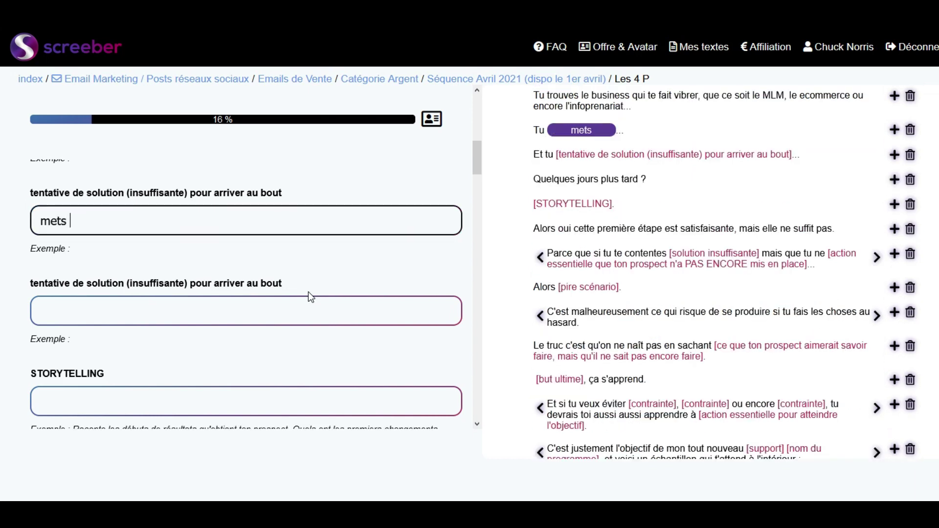
{"action": "type", "text": "en place un"}
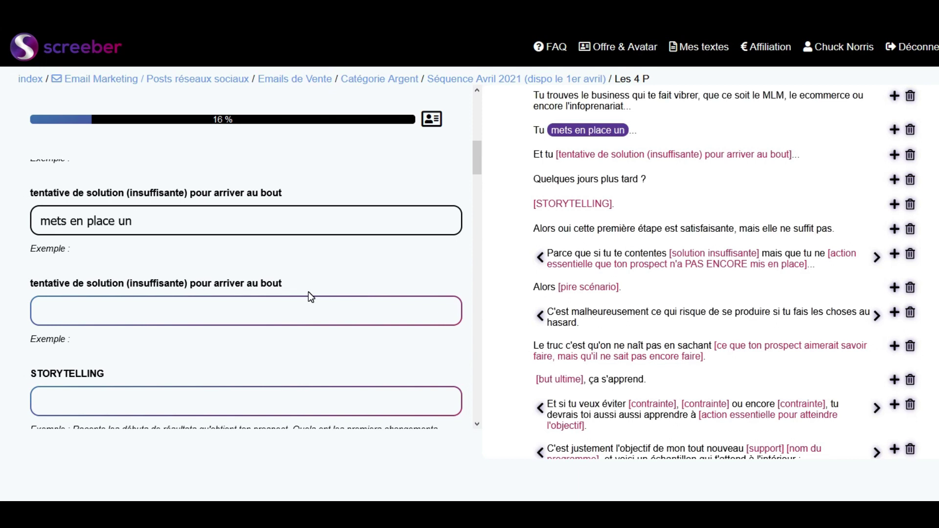
{"action": "type", "text": " blog, une chaîne Youtube, un tunnel de vente"}
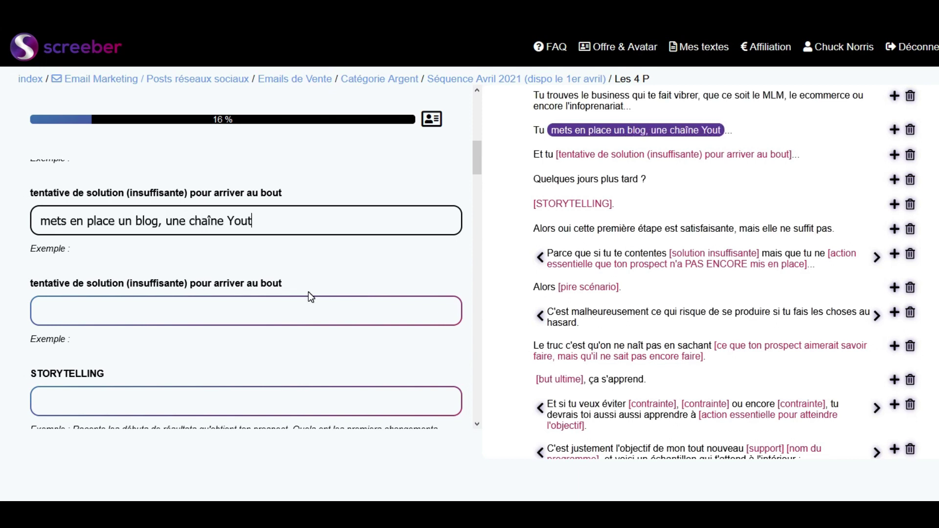
{"action": "key", "text": "Tab"}
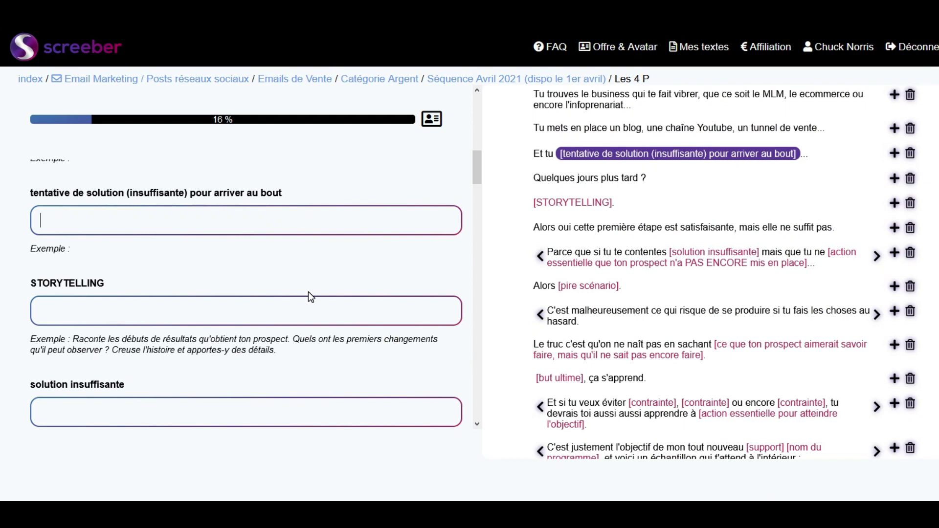
Set the third tentative de solution to "commences à faire la promotion de ton activité sur les réseaux sociaux"
{"action": "type", "text": "commences à faire la pro"}
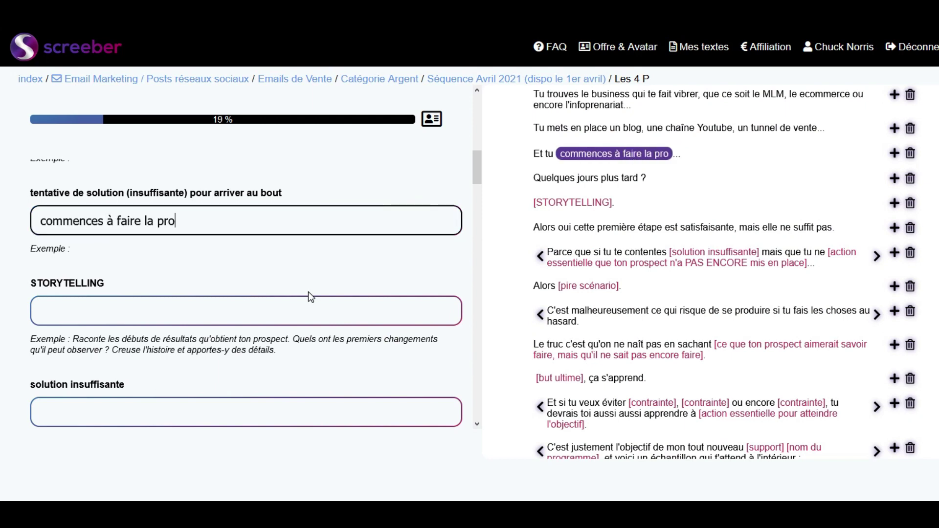
{"action": "type", "text": "motion de ton activité"}
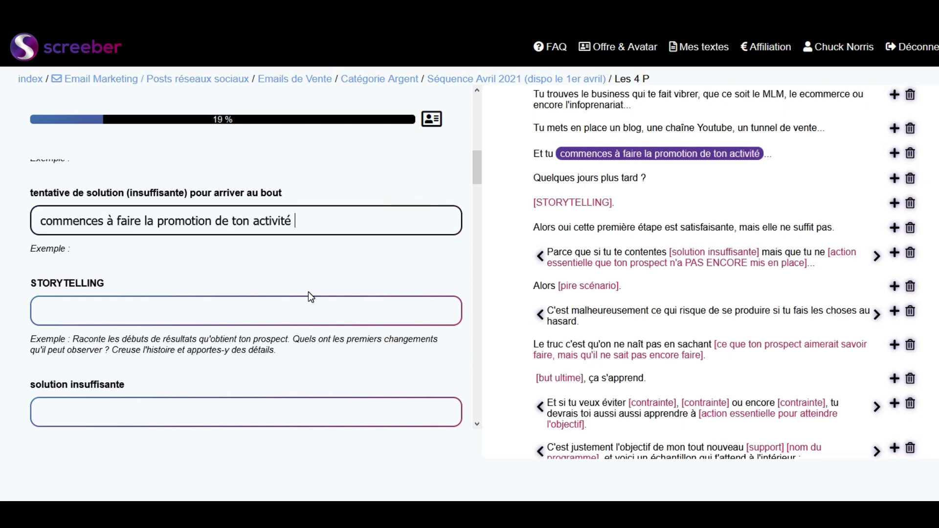
{"action": "type", "text": " sur les réseaux sociaux"}
{"action": "key", "text": "Tab"}
Begin the STORYTELLING text with "Tu as réussi à faire quelques ventes, en tous cas tu as attisé la curiosité de personnes de ton"
{"action": "type", "text": "Tu as réussi"}
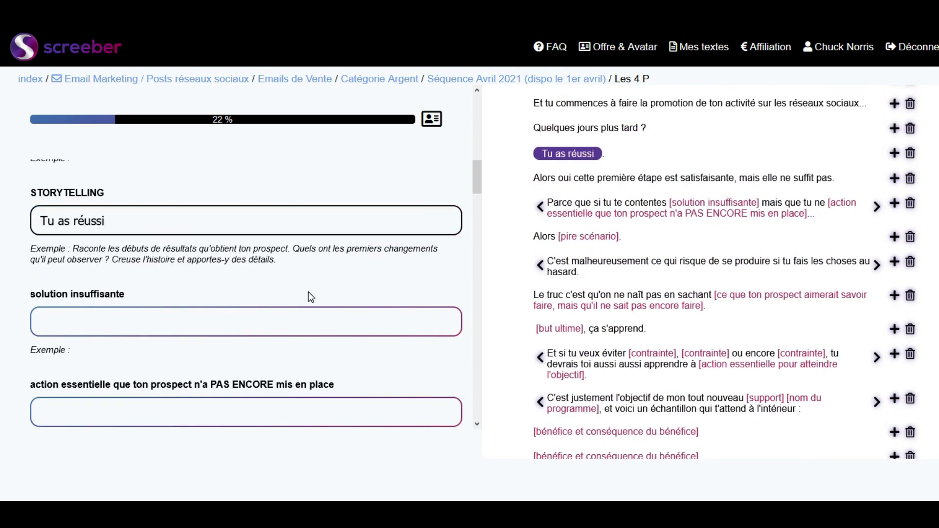
{"action": "type", "text": " à faire quelques ventes, en tous cas tu as"}
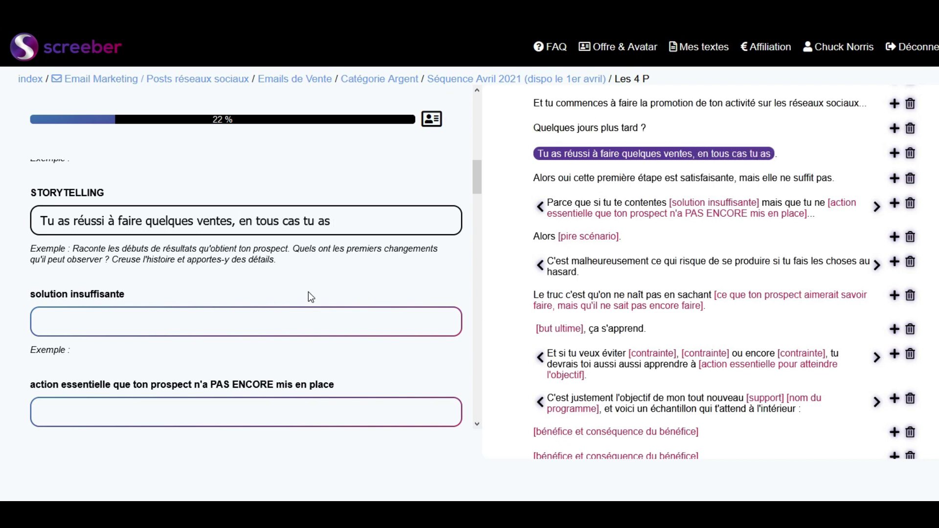
{"action": "type", "text": " attisé la curiosité de "}
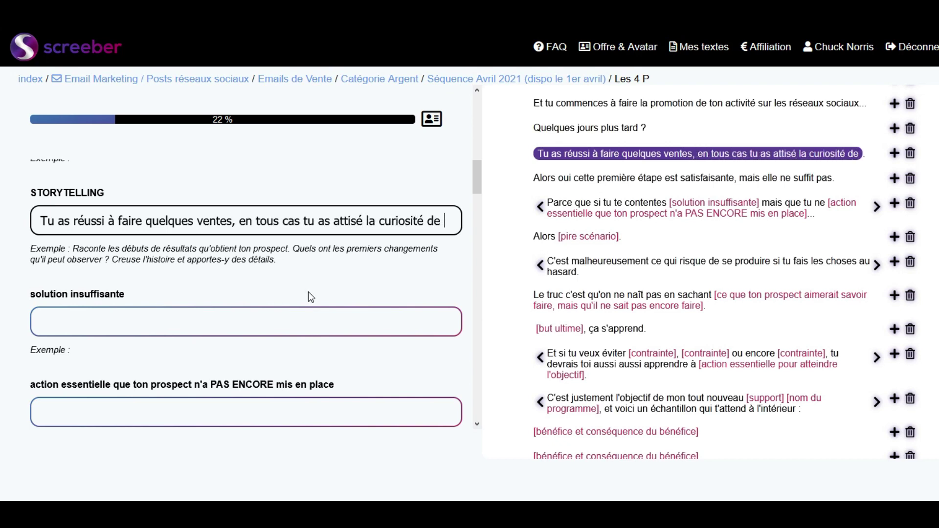
{"action": "type", "text": "personnes de ton "}
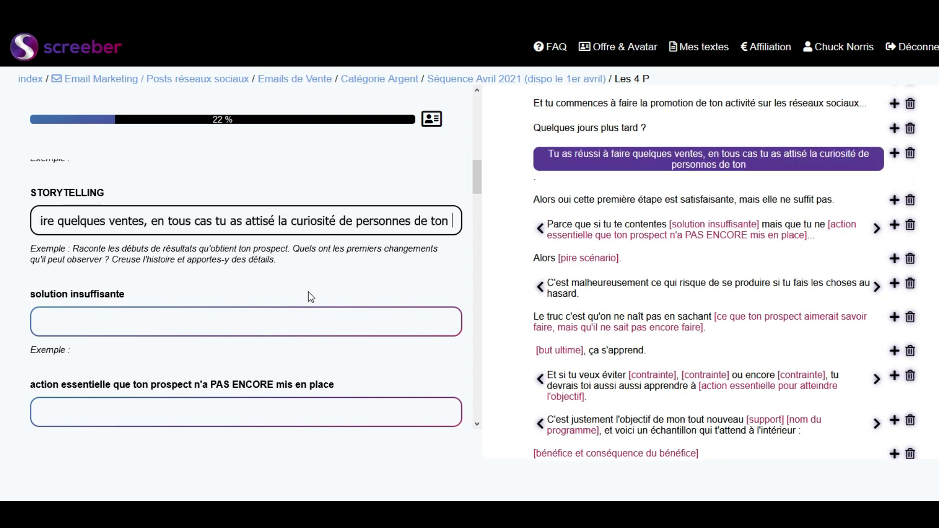
Complete the STORYTELLING text with "entourage. C'est un super bon début. Tu es confiant."
{"action": "type", "text": "entourage. C'est un"}
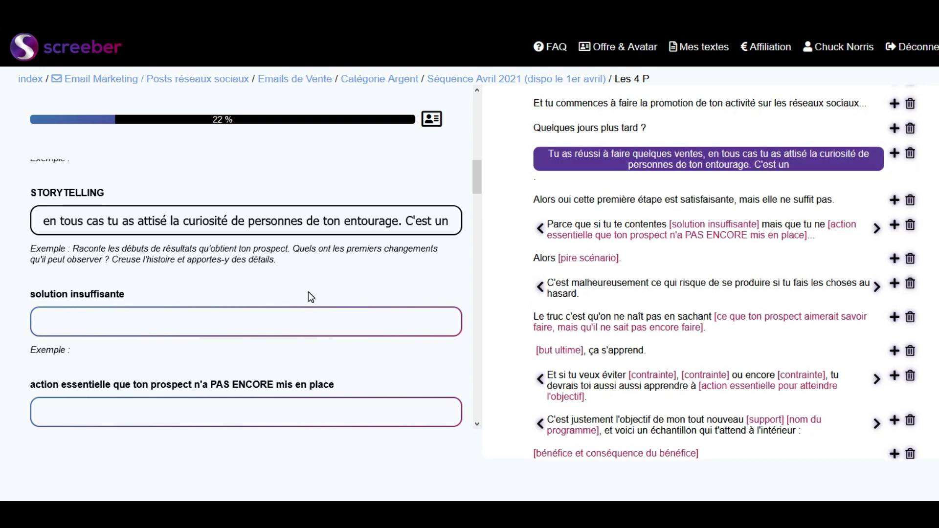
{"action": "type", "text": " super bon début. Tu es confiant."}
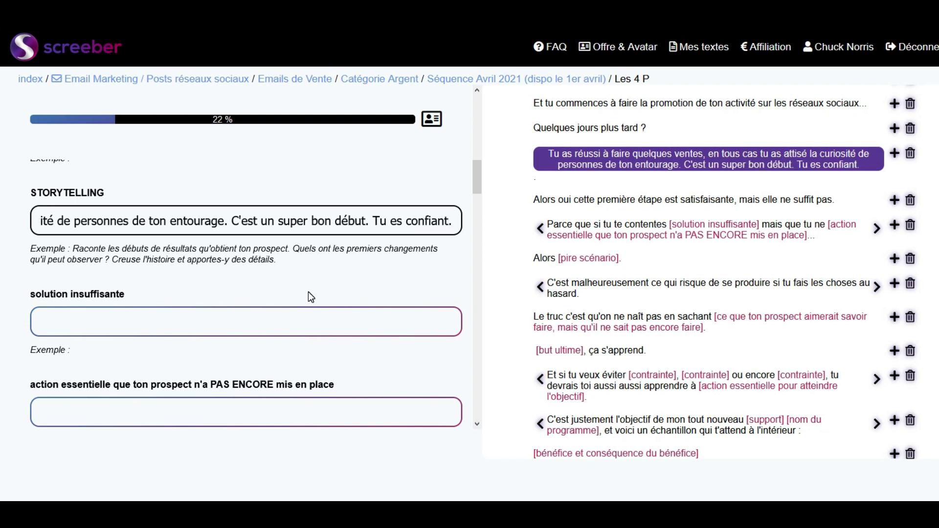
{"action": "key", "text": "Tab"}
Set the solution insuffisante to "de parler de ton offre sur les réseaux"
{"action": "type", "text": "de parler de ton "}
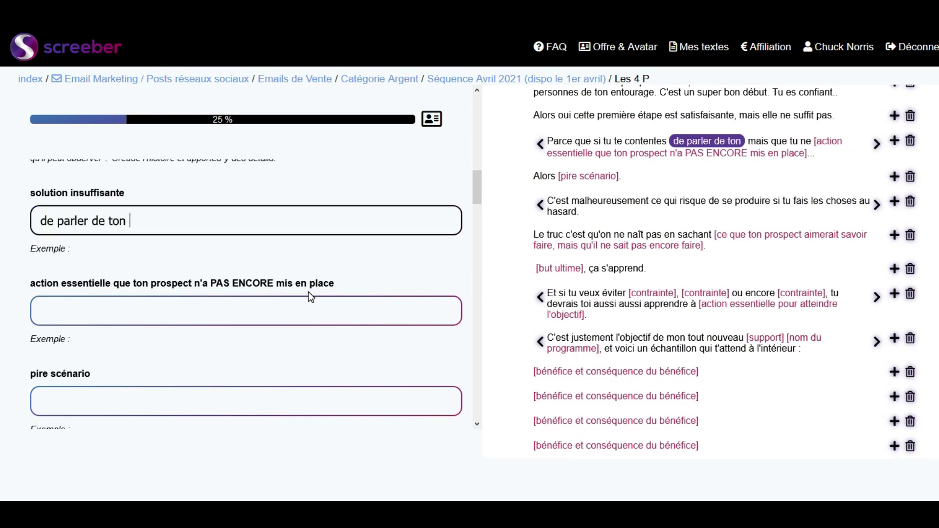
{"action": "type", "text": "offre sur les réseaux$"}
{"action": "key", "text": "BackSpace"}
{"action": "key", "text": "Tab"}
Set the action essentielle not yet put in place to "cherches pas à t'imposer comme LA référence dans ton domaine d'activités"
{"action": "type", "text": "chercj"}
{"action": "key", "text": "BackSpace"}
{"action": "type", "text": "he pa"}
{"action": "key", "text": "BackSpace"}
{"action": "key", "text": "BackSpace"}
{"action": "key", "text": "BackSpace"}
{"action": "type", "text": "s pas à"}
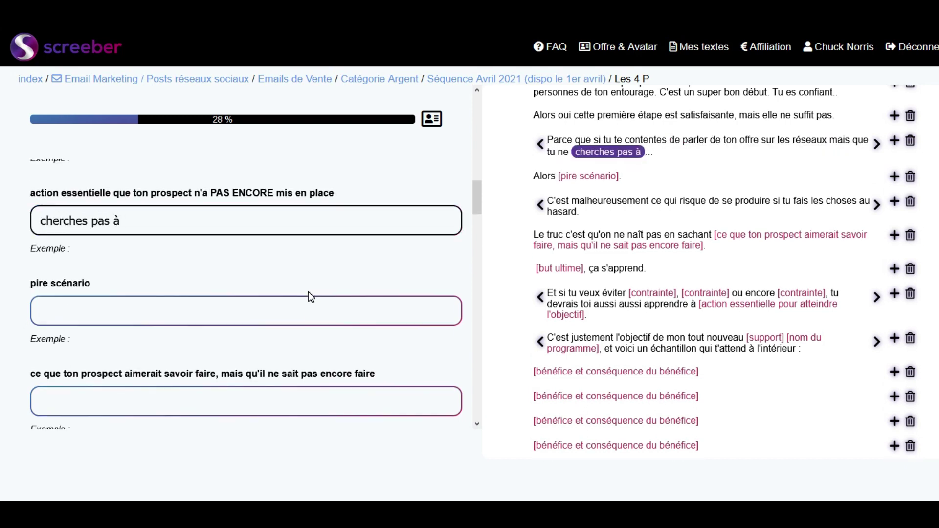
{"action": "type", "text": " t'imposer comme LA"}
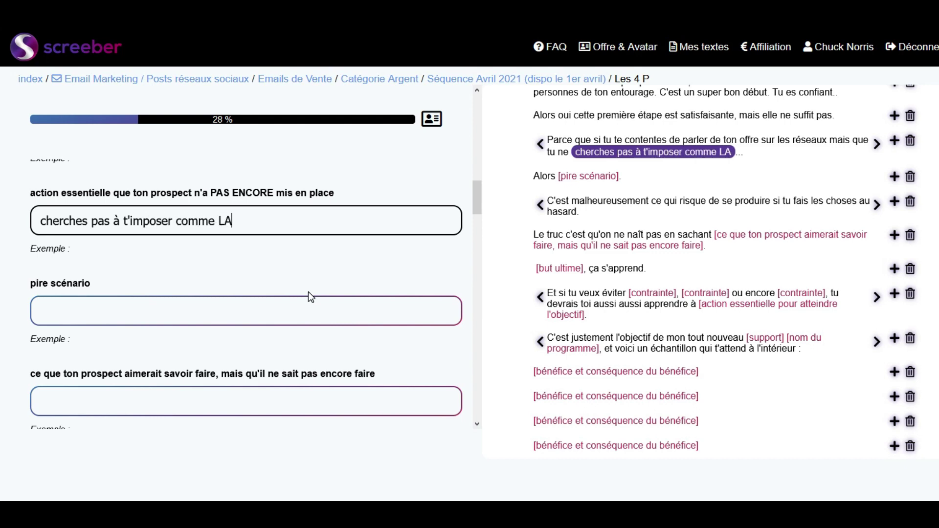
{"action": "type", "text": " référence dans f"}
{"action": "type", "text": "on domaine"}
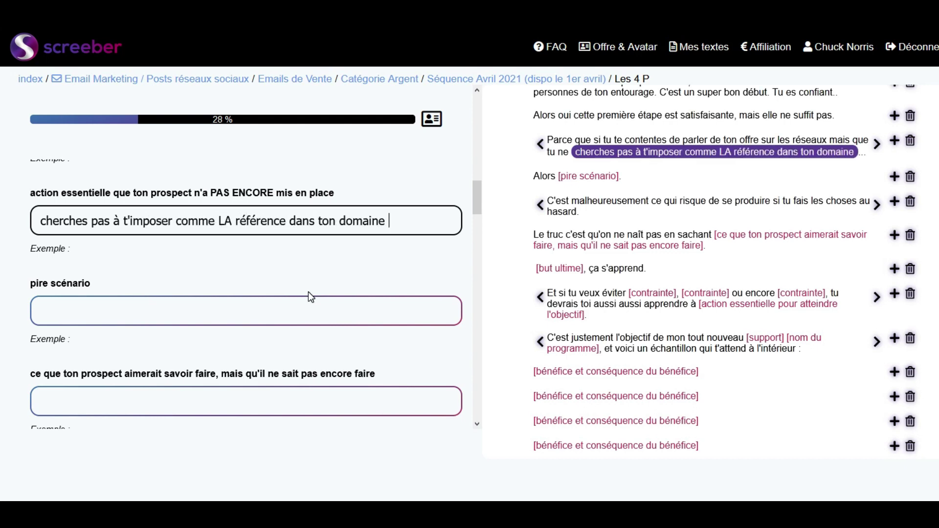
{"action": "type", "text": " d'activités"}
{"action": "key", "text": "Tab"}
Set the pire scénario to "tu vas rapidement te noyer dans la masse et tu risques de voir tes concurrents te piquer tous tes clients potentiels"
{"action": "type", "text": "tu vas rapidement te noyer dansla"}
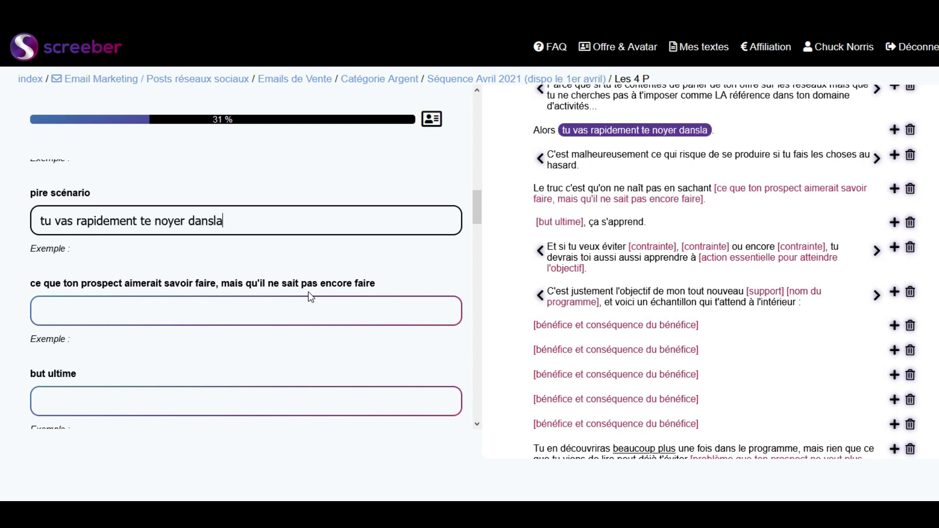
{"action": "key", "text": "BackSpace"}
{"action": "type", "text": "la masse et tu "}
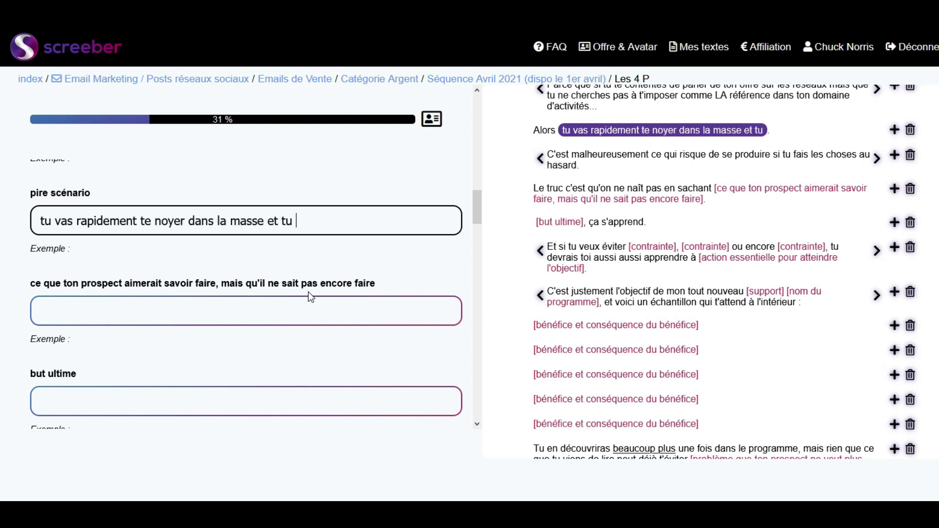
{"action": "type", "text": "risques de voir tes concurr"}
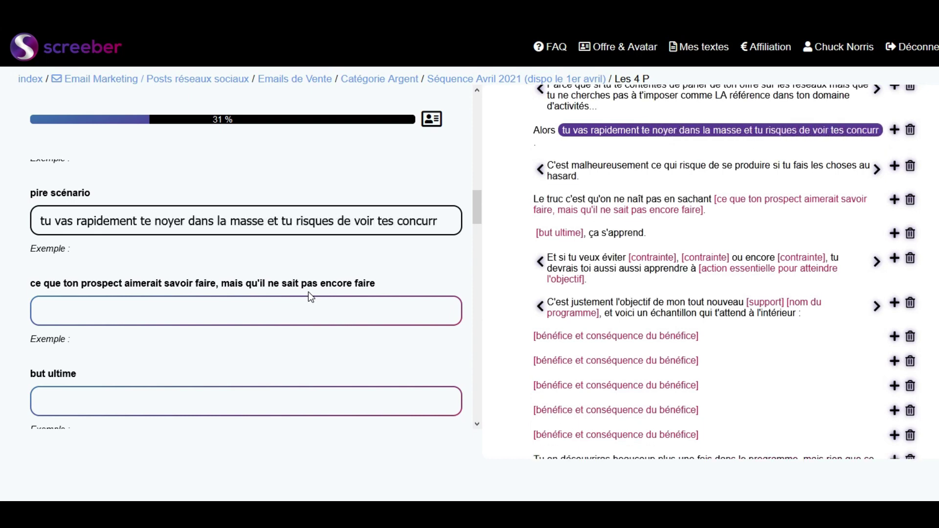
{"action": "type", "text": "ents te piquer tous tes clients potentiels"}
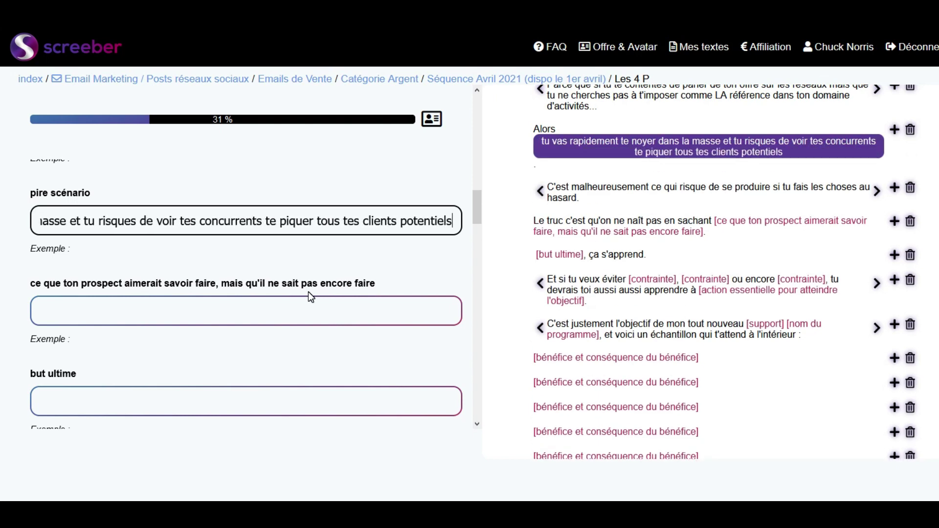
{"action": "key", "text": "Tab"}
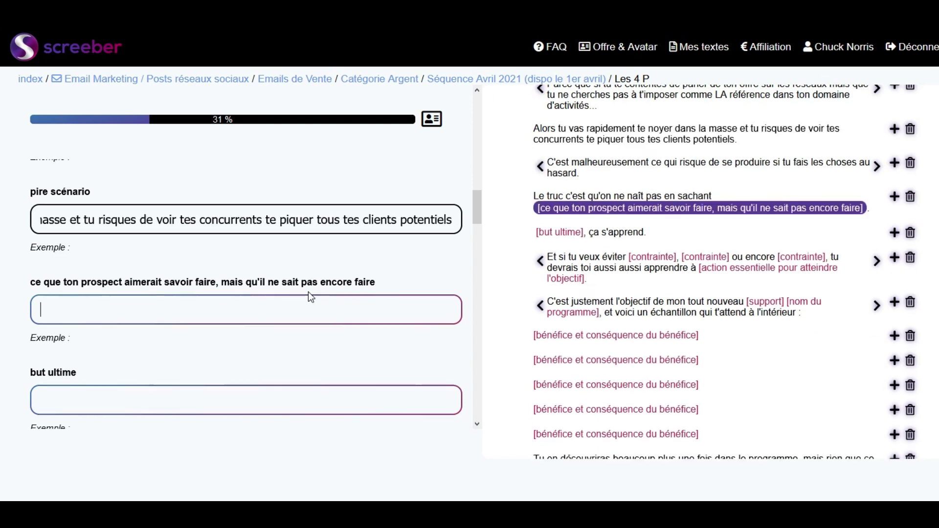
Set "ce que ton prospect aimerait savoir faire" to "créer une image professionnelle de soi sur les réseaux pour bâtir une communauté de fans"
{"action": "type", "text": "créer une image professionne"}
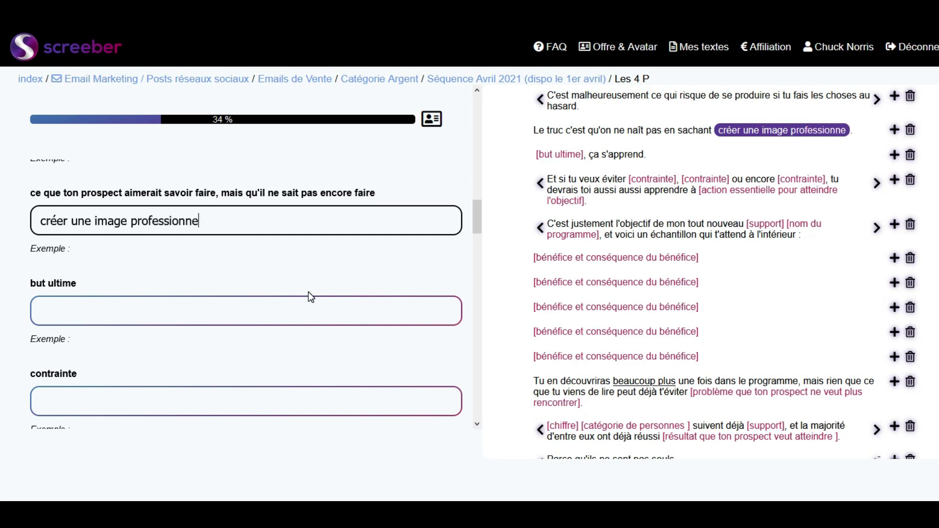
{"action": "type", "text": "lle de soi sur les réseaux pour "}
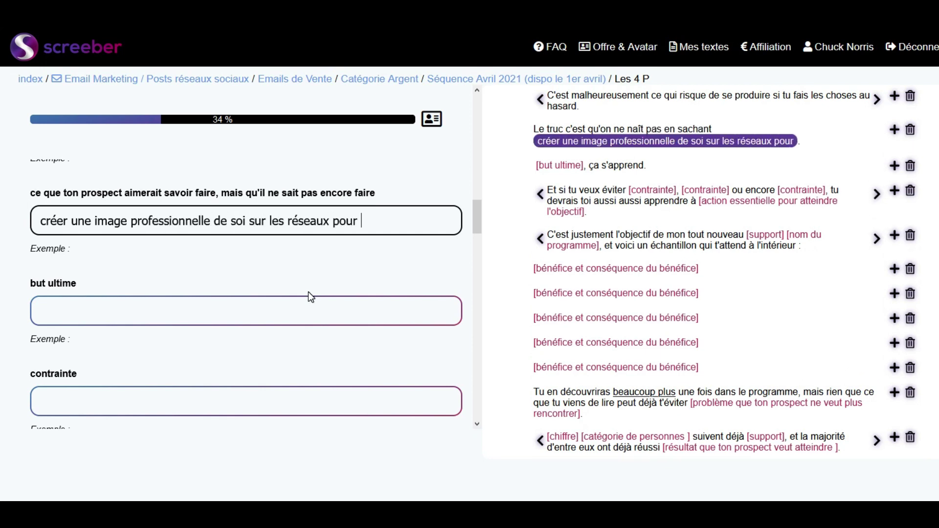
{"action": "type", "text": "bâtir une communauté de fans"}
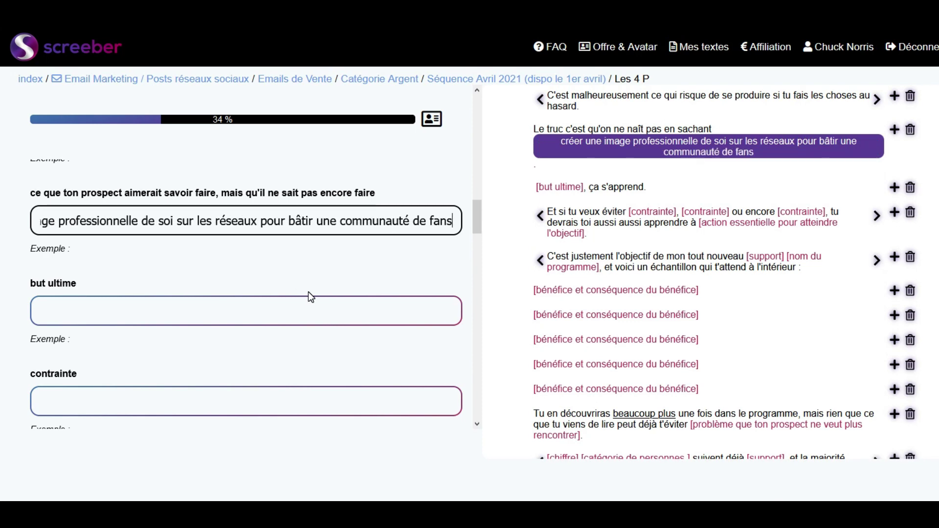
{"action": "key", "text": "Tab"}
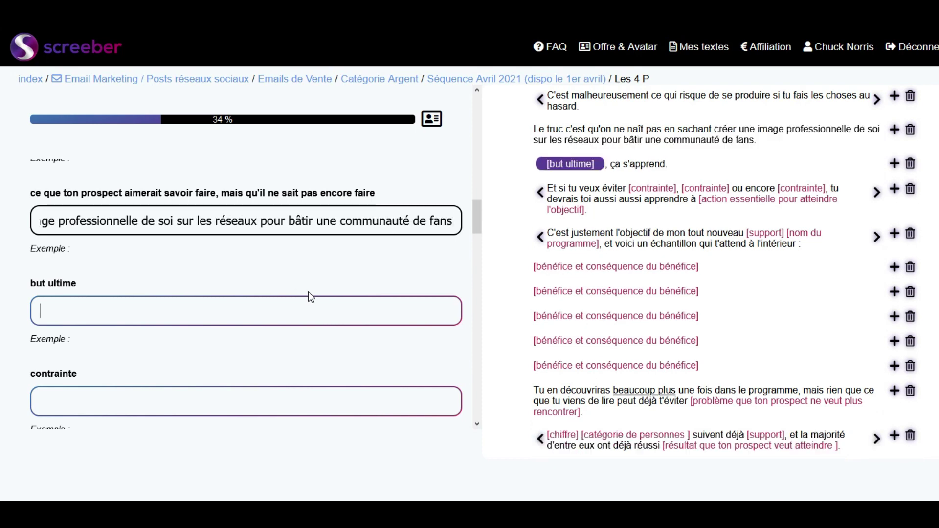
Set the but ultime to "qui va acheter encore et toujours"
{"action": "type", "text": "qui va acheter et"}
{"action": "key", "text": "BackSpace"}
{"action": "key", "text": "BackSpace"}
{"action": "type", "text": "ncore et toujours"}
{"action": "key", "text": "Tab"}
Set the first contrainte to "de passer pour un vulgaire vendeur" and the second to "de perdre des heures à chercher quoi publier"
{"action": "type", "text": "de passer pour un vulgaire vendeur"}
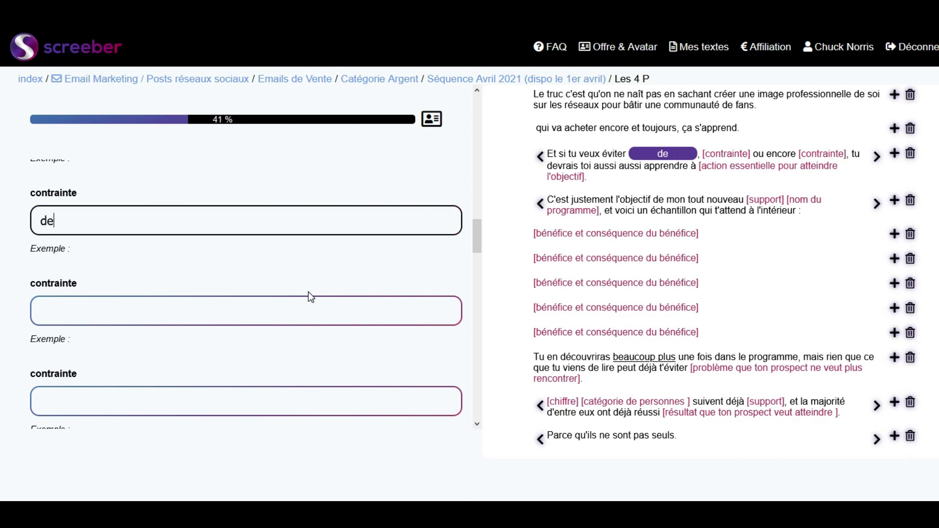
{"action": "key", "text": "Tab"}
{"action": "type", "text": "de perdre des heures à chercher quoi publier"}
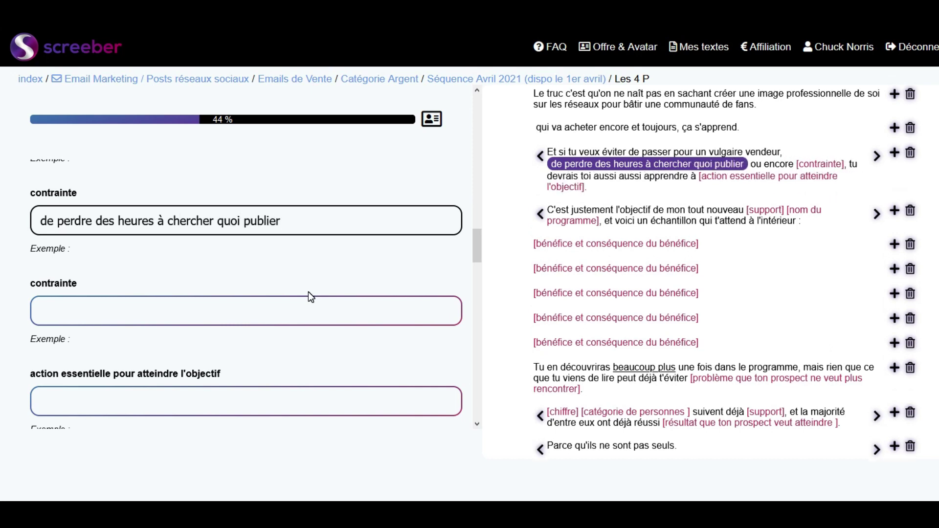
{"action": "key", "text": "Tab"}
Set the third contrainte to "de te décourager en écrivant des posts qui ne sont jamais lus"
{"action": "type", "text": "d"}
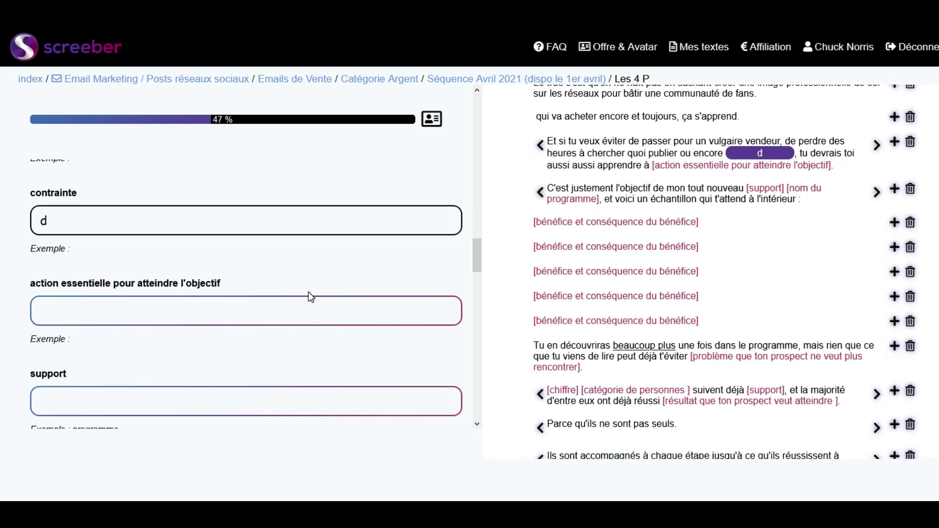
{"action": "type", "text": "e te décourager en écrivant"}
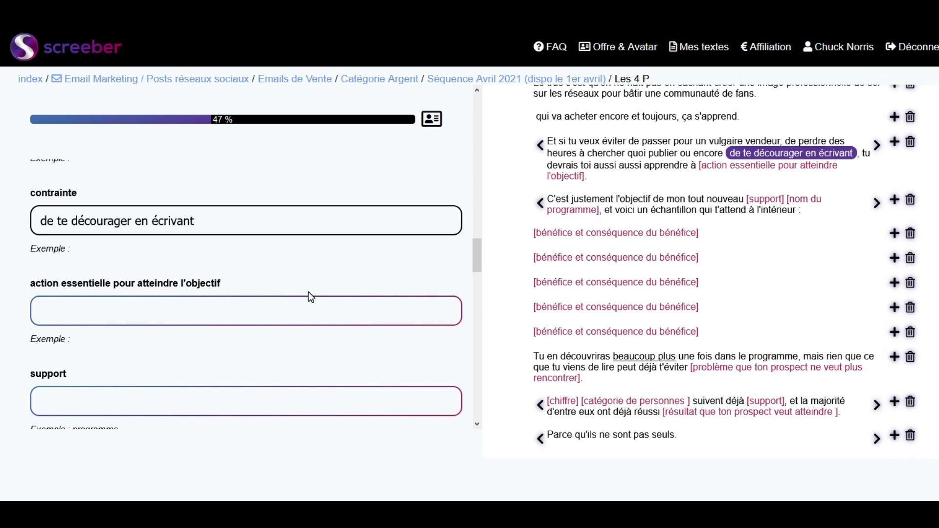
{"action": "type", "text": " des posts qui ne sont jamais lus"}
{"action": "key", "text": "Tab"}
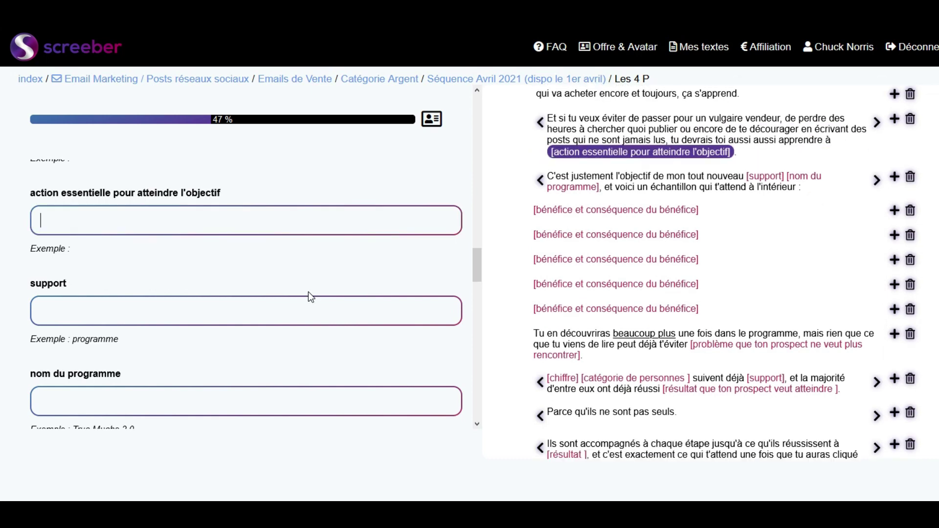
Set "action essentielle pour atteindre l'objectif" to "suivre un plan de publication rigoureux et professionnel"
{"action": "type", "text": "suivre un plan de public"}
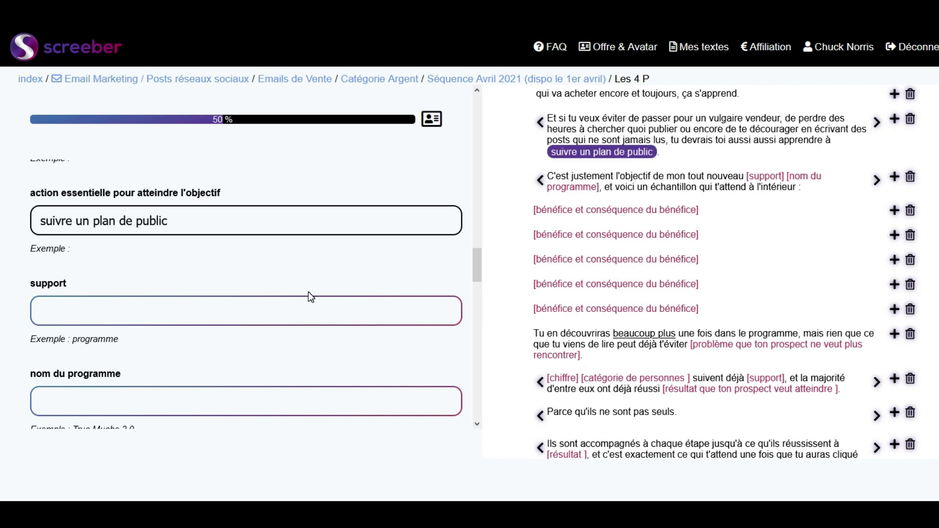
{"action": "type", "text": "ation rigoureux et professionnel"}
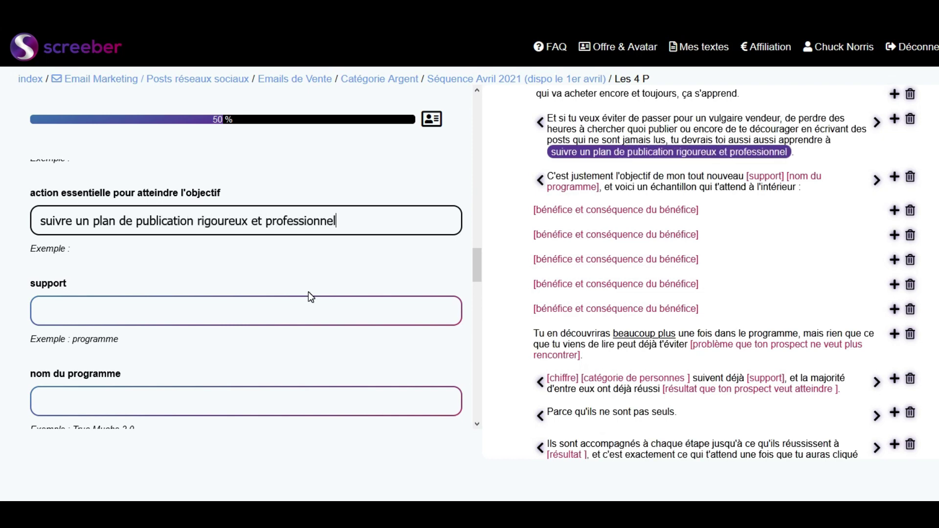
{"action": "key", "text": "Tab"}
Set the support to "calendrier" and the nom du programme to "de publication"
{"action": "type", "text": "calendrier"}
{"action": "key", "text": "Tab"}
{"action": "type", "text": "de publication"}
{"action": "key", "text": "Tab"}
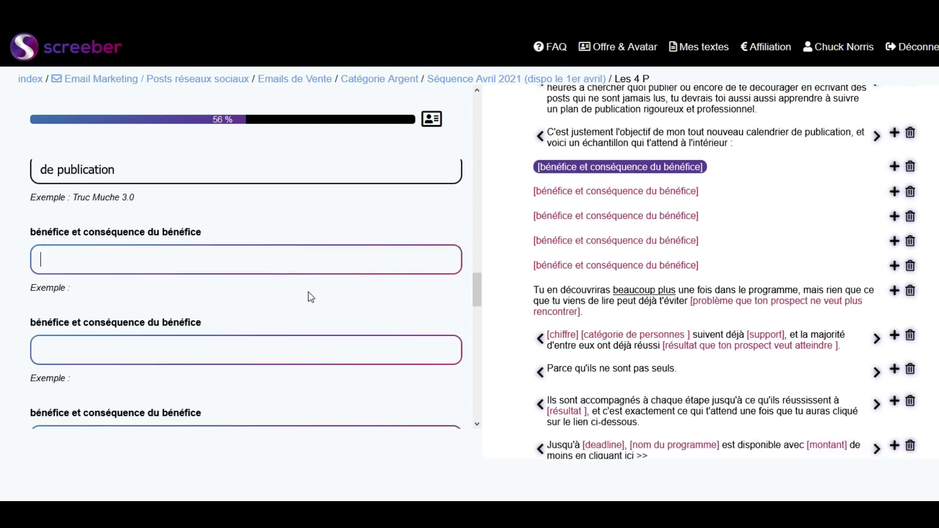
Set the first bénéfice to "366 jours de contenu pour en finir avec l'angoisse de la page blanche et savoir quoi publier chaque jour de l'année"
{"action": "type", "text": "366 jours de conten"}
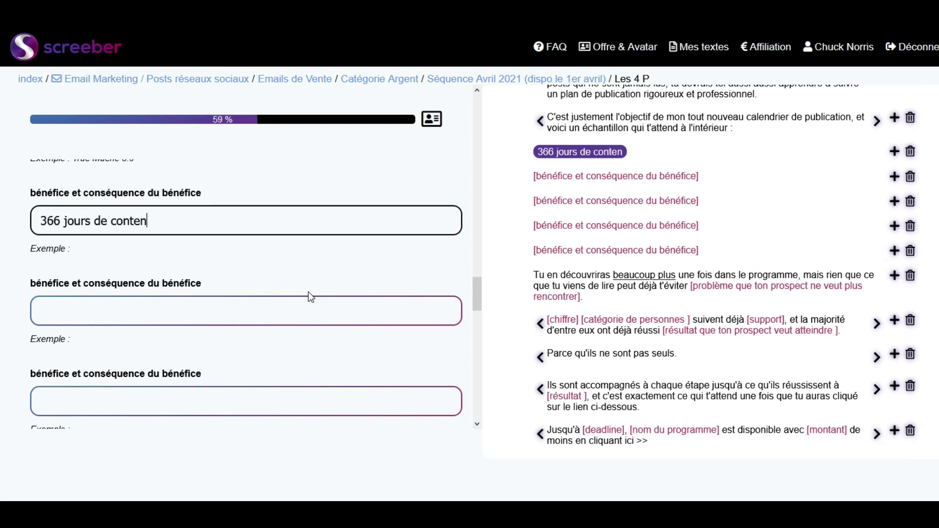
{"action": "type", "text": "u pour en fi"}
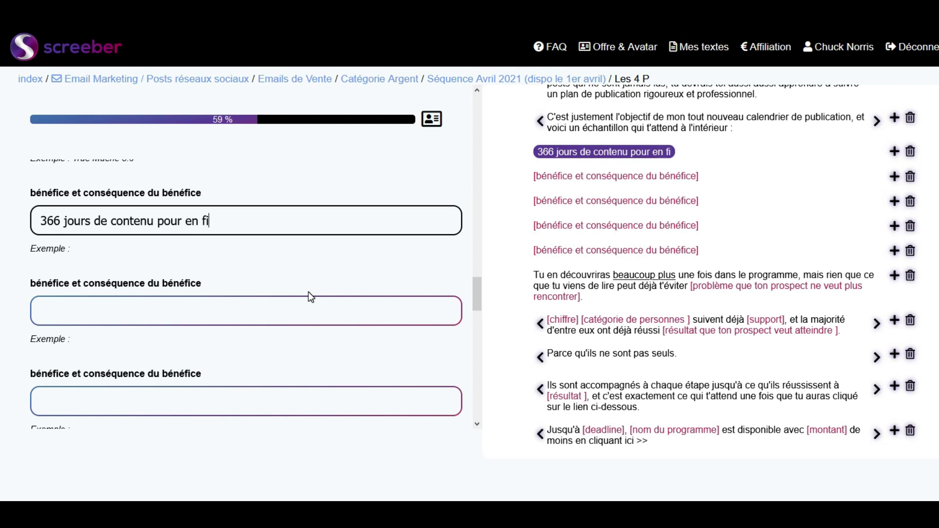
{"action": "type", "text": "nir avec l'angoisse de la pa"}
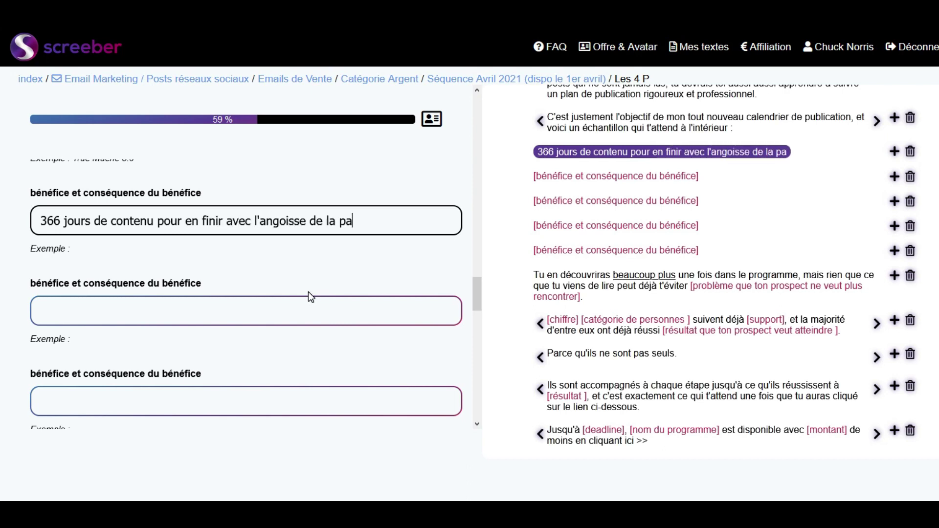
{"action": "type", "text": "ge blanche et savoir qu"}
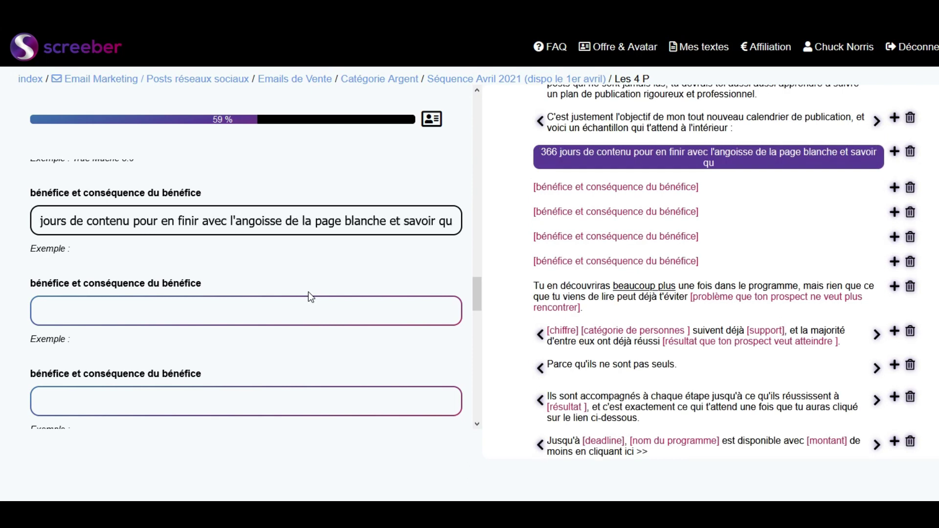
{"action": "type", "text": "oi publier chaque jour de l'année"}
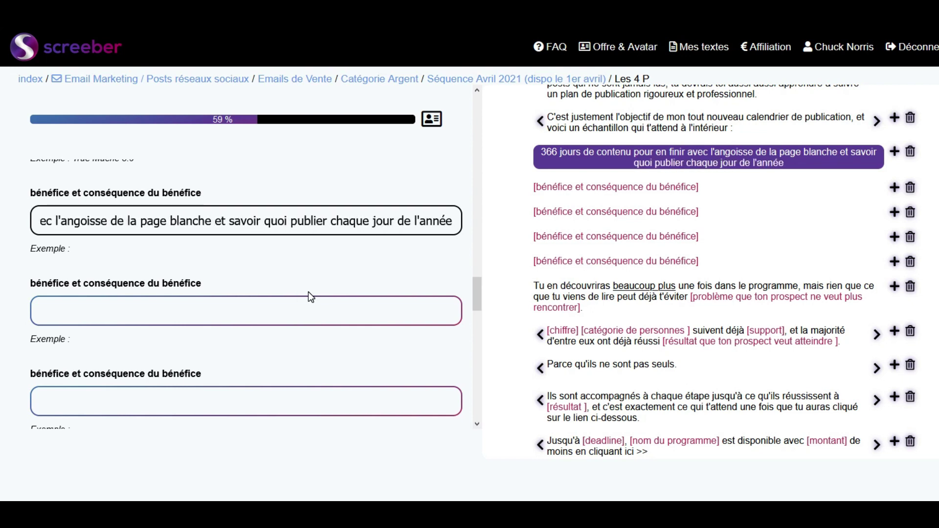
{"action": "key", "text": "Tab"}
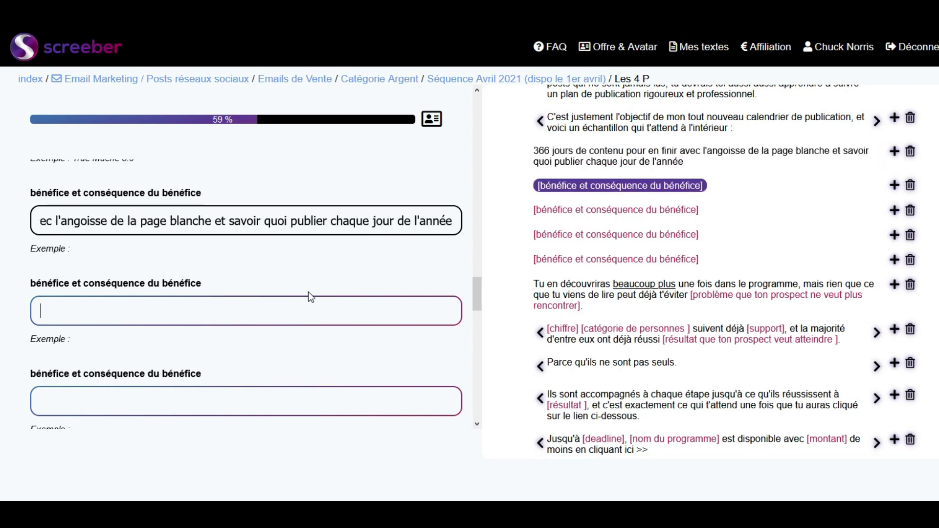
Begin the second bénéfice with "tous les trucs et astuces à maîtriser pour amadouer les algorithmes des réseaux sociaux"
{"action": "type", "text": "tous les "}
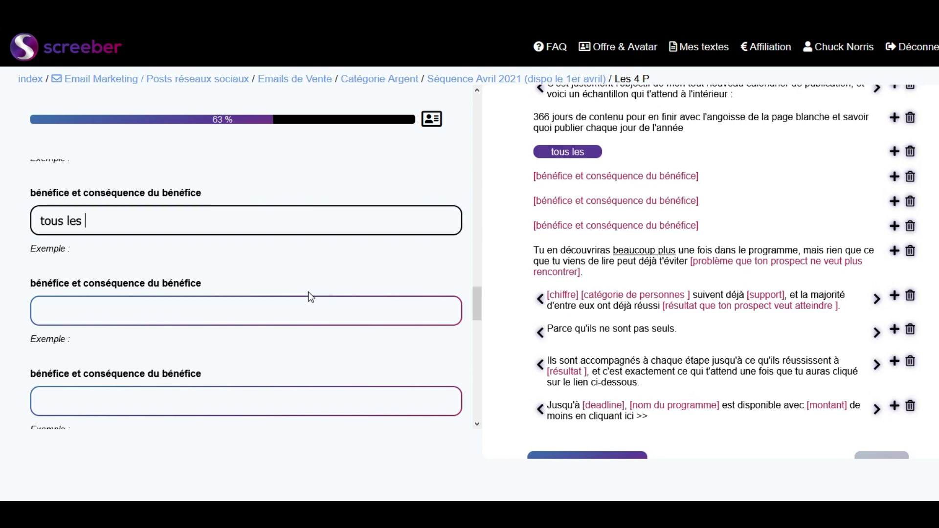
{"action": "type", "text": "trucs et astuces à maîtriser "}
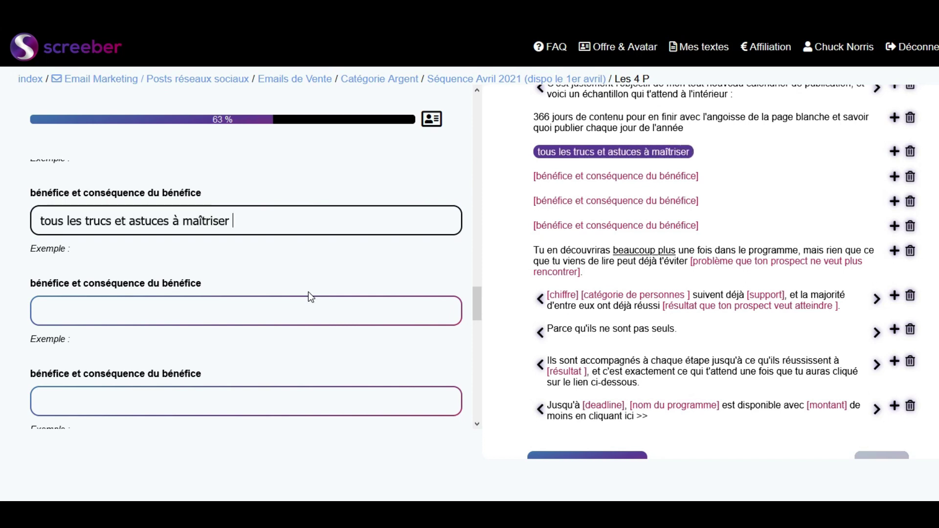
{"action": "type", "text": "pour amadouer les alg"}
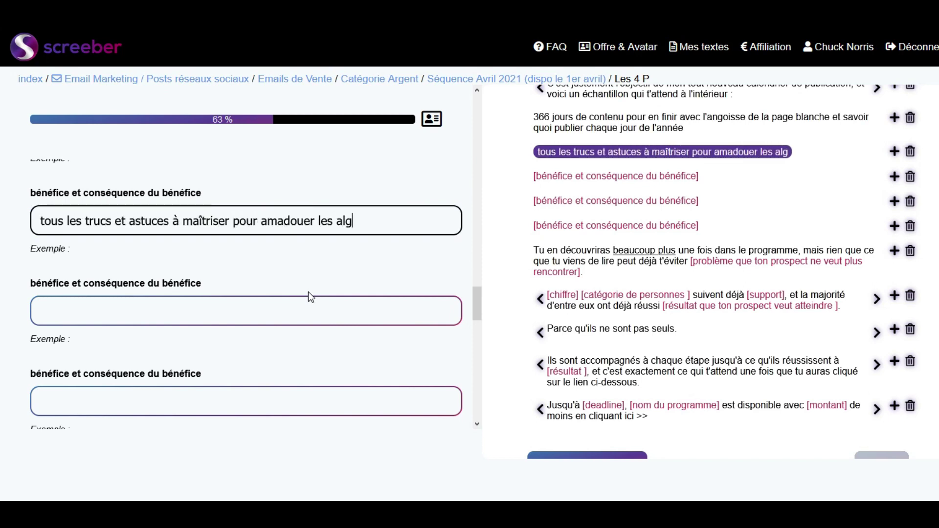
{"action": "type", "text": "orithmes des réseaux sociaux etle"}
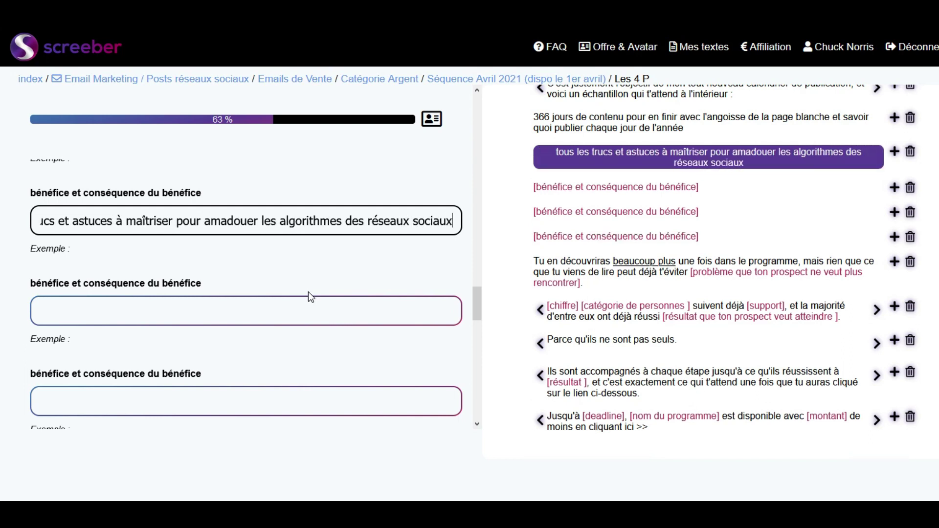
Complete the second bénéfice with "et les forcer (légalement) à te mettre en avant sans avoir à payer de pub"
{"action": "key", "text": "BackSpace"}
{"action": "key", "text": "BackSpace"}
{"action": "type", "text": "les forcer à"}
{"action": "key", "text": "BackSpace"}
{"action": "type", "text": "(légalement) à te mett"}
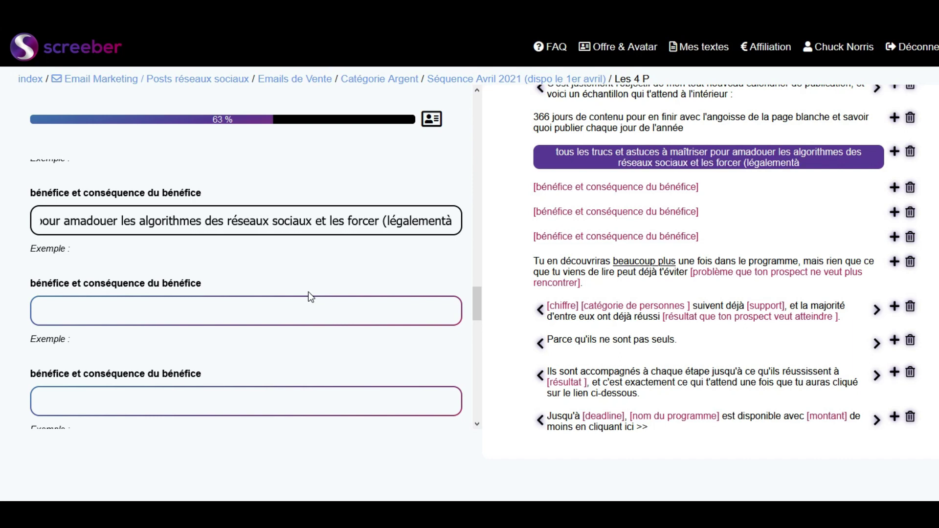
{"action": "type", "text": "re en avant"}
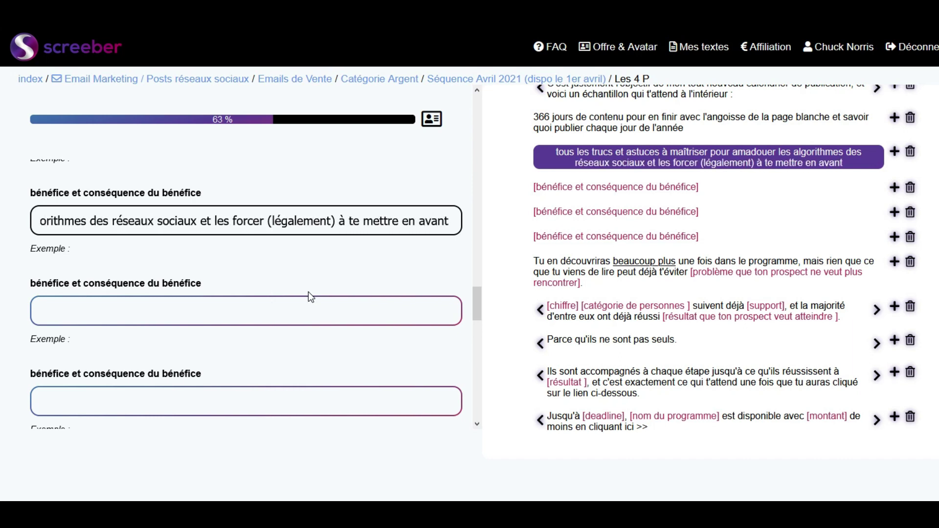
{"action": "type", "text": " sans avoir à payer de pub"}
{"action": "key", "text": "Return"}
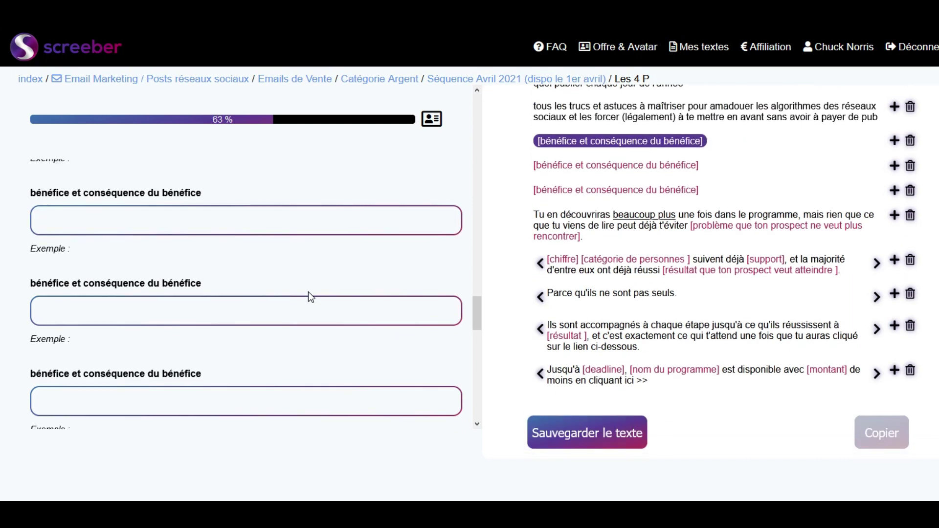
Begin the third bénéfice with "le rythme à respecter pour devenir l'expert de ton domaine, en alternant entre conseils, sympathie, vente, partage"
{"action": "type", "text": "l"}
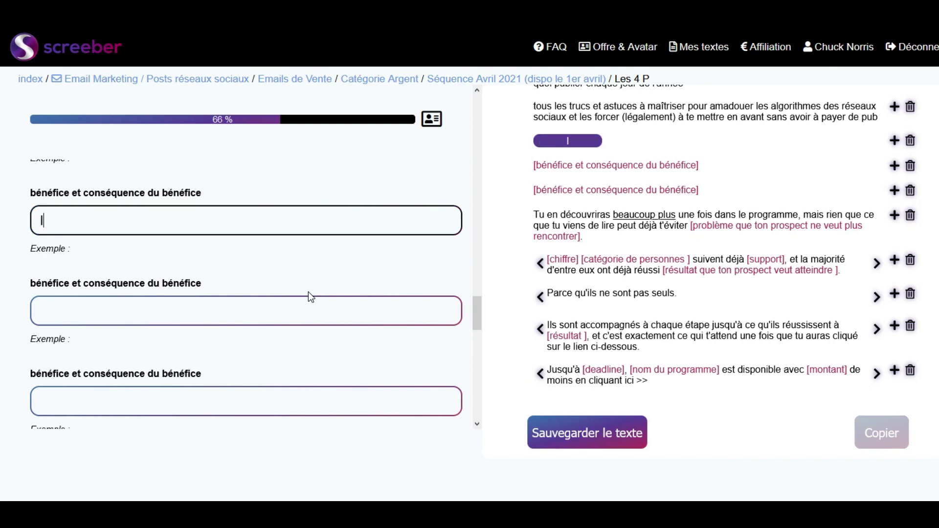
{"action": "type", "text": "e rythme à respecter pour de"}
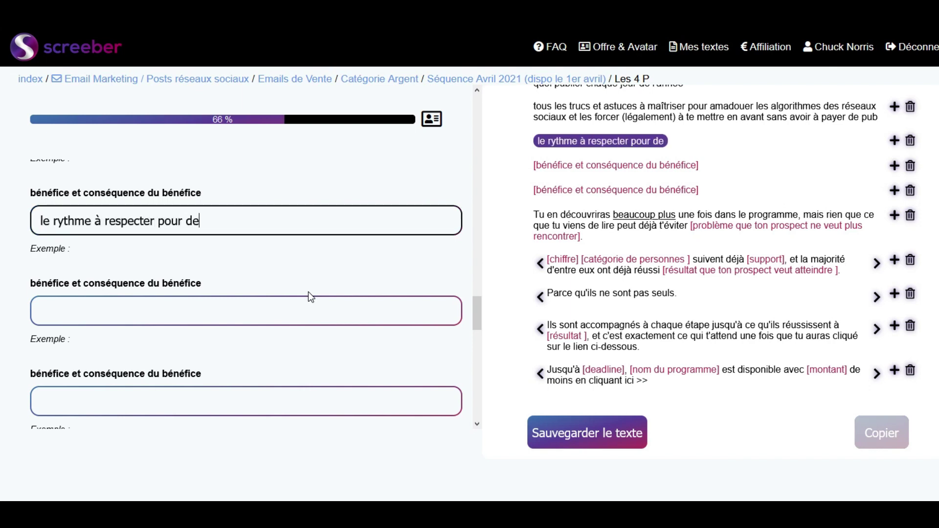
{"action": "type", "text": "venir l'expert de ton domaine"}
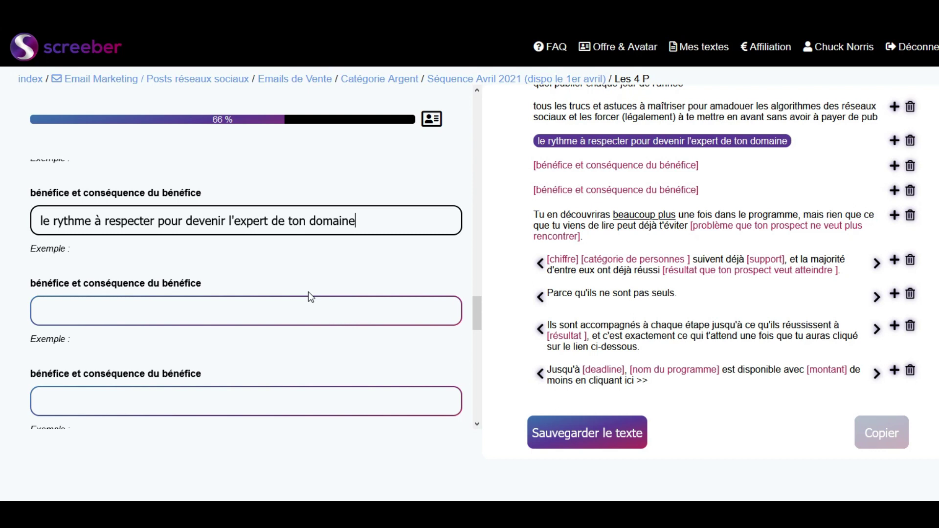
{"action": "type", "text": ", en alternant entre conseil"}
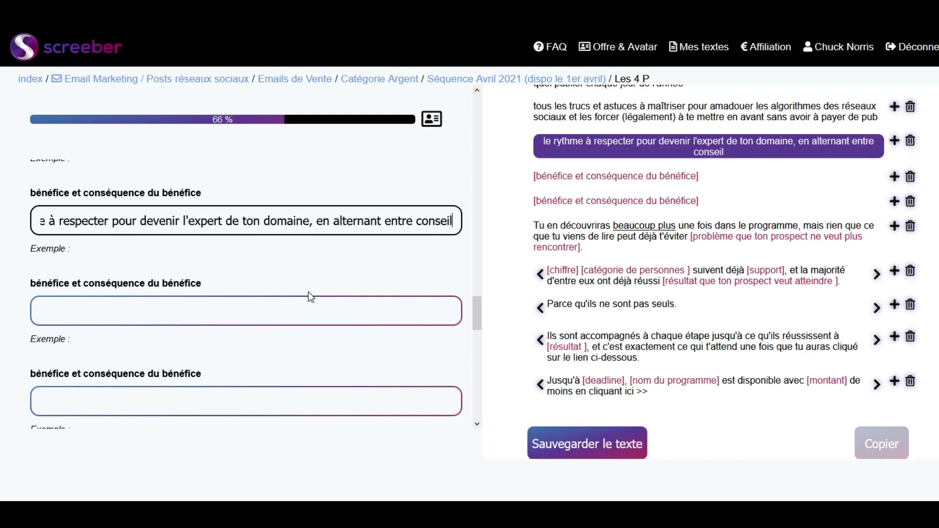
{"action": "type", "text": "s, sympathie,"}
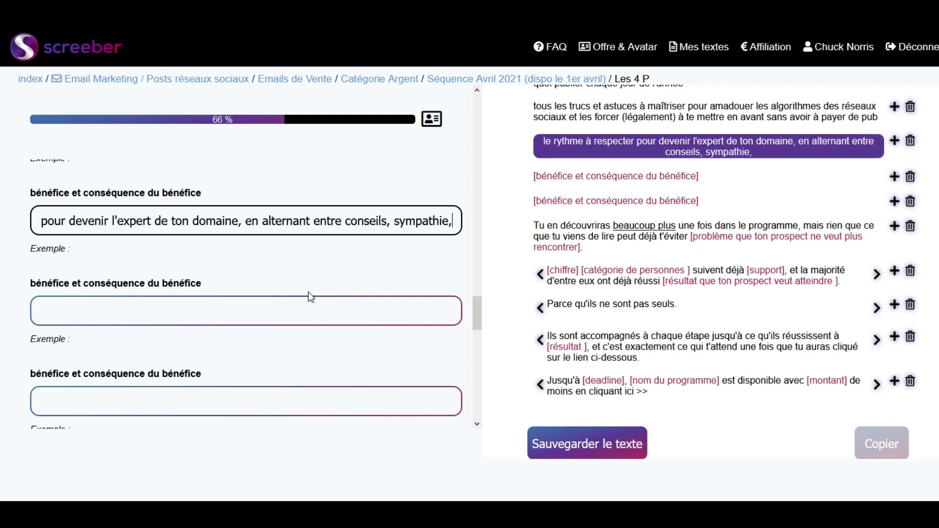
{"action": "type", "text": " vente, partage"}
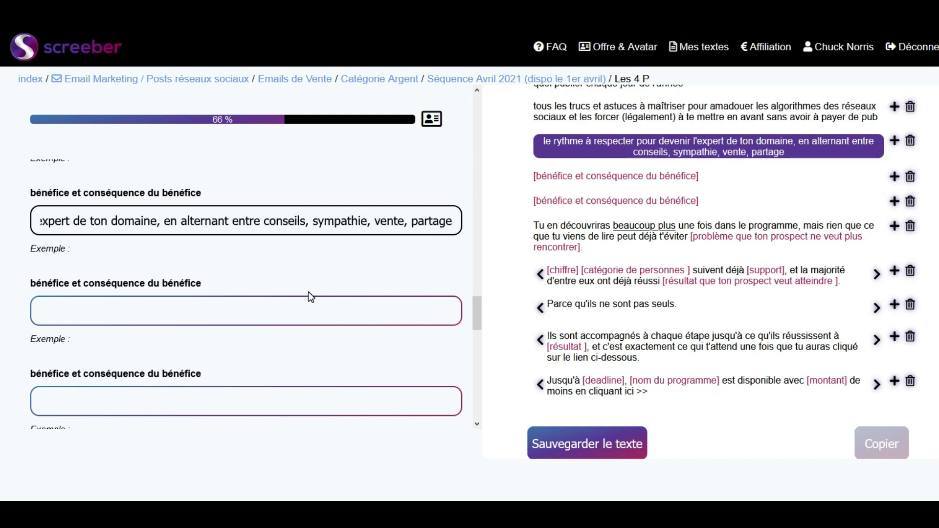
Complete the third bénéfice with "...afin que tes futurs clients soient impatients d'acheter tes futures offres"
{"action": "type", "text": "...afin que "}
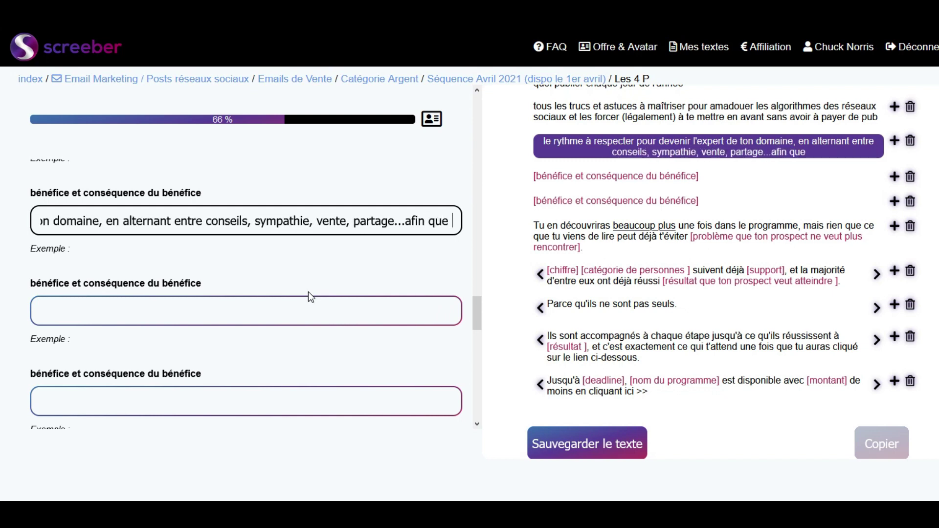
{"action": "type", "text": "tes futurs clien"}
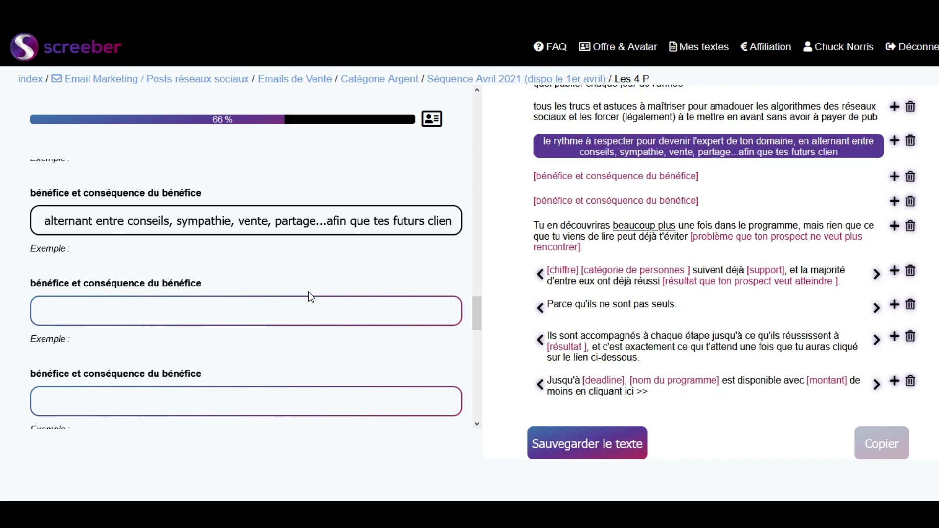
{"action": "type", "text": "ts soient imp"}
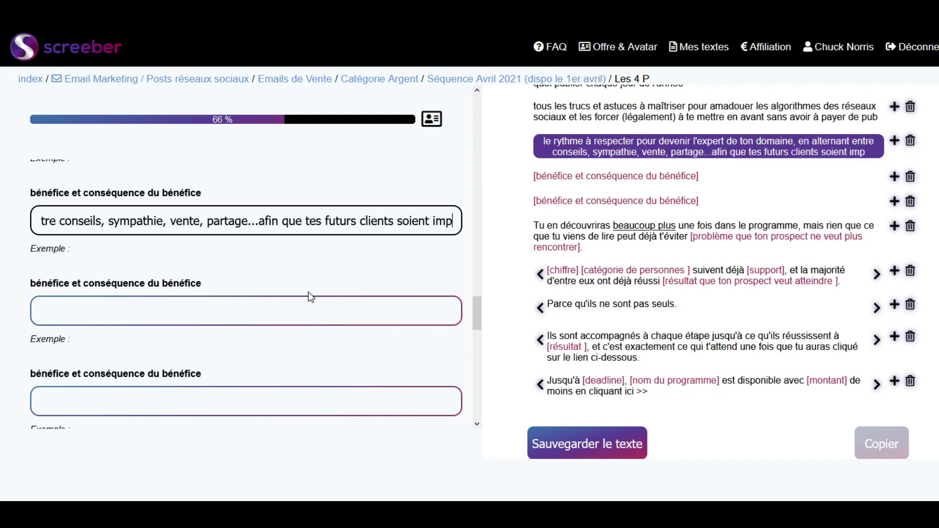
{"action": "type", "text": "atients d'acheter tes futures offres"}
{"action": "key", "text": "Return"}
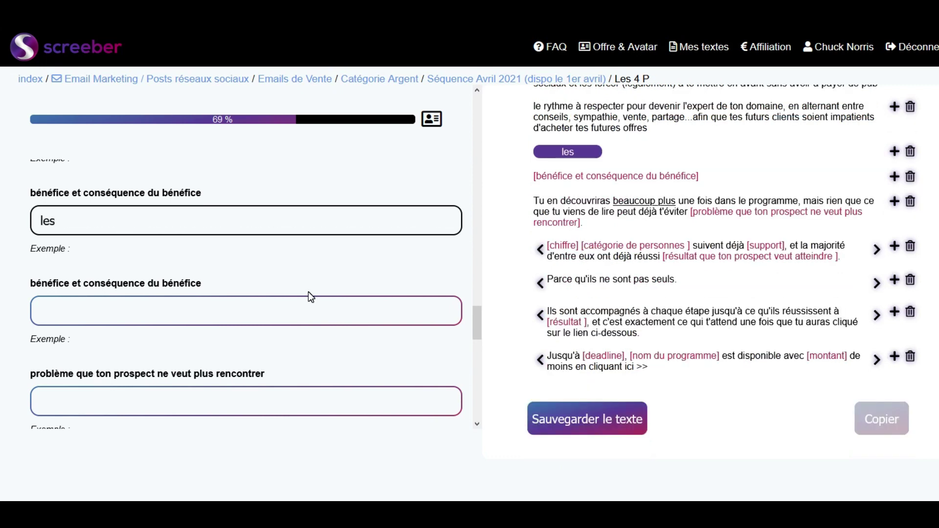
Set the fourth bénéfice to "les astuces pour programmer tes publications en avance et faire en sorte que tout ce travail te prenne seulement 2h/semaine"
{"action": "type", "text": "les astuces pour "}
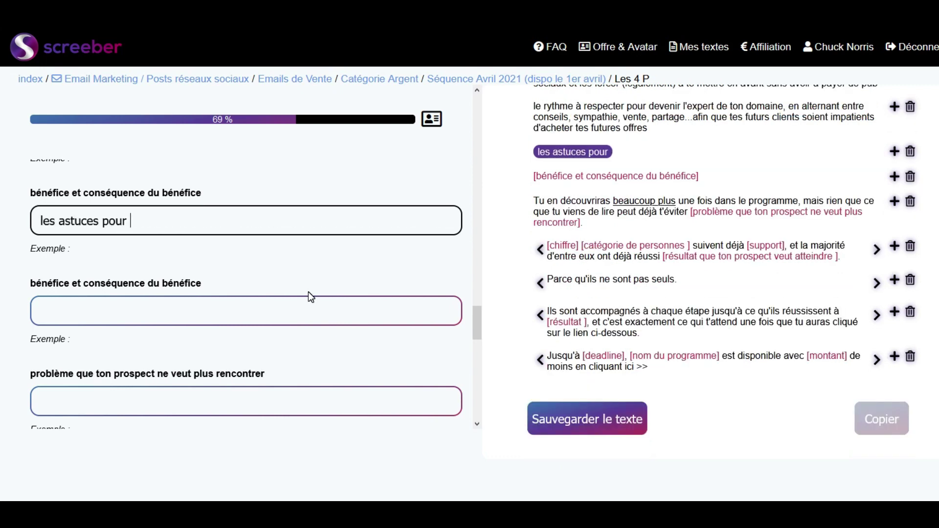
{"action": "type", "text": "programmer tes publications en avanc"}
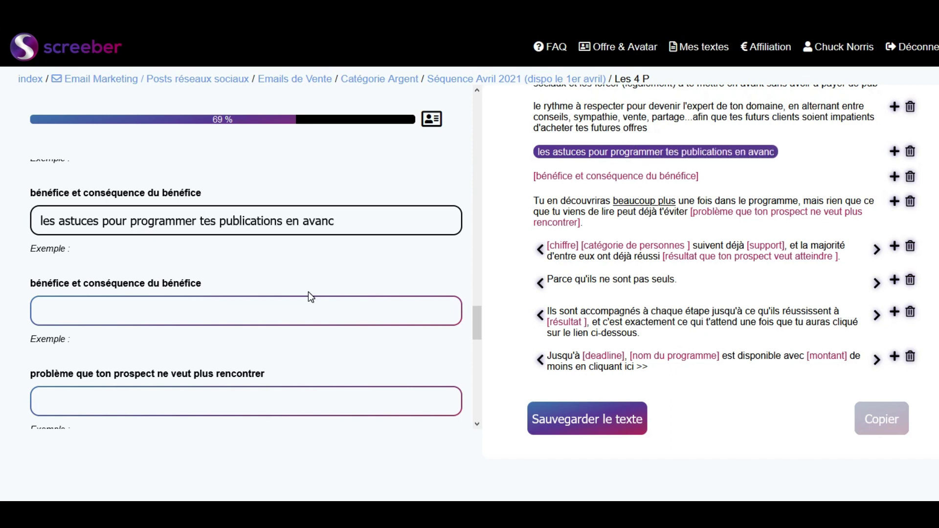
{"action": "type", "text": "e et faire en sorte que tt"}
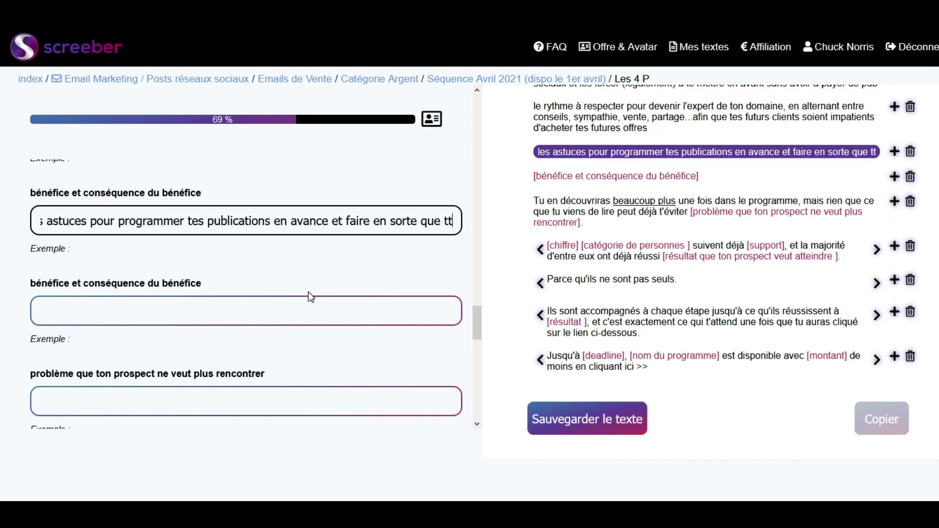
{"action": "key", "text": "BackSpace"}
{"action": "type", "text": "out ce travail ne"}
{"action": "key", "text": "BackSpace"}
{"action": "key", "text": "BackSpace"}
{"action": "key", "text": "BackSpace"}
{"action": "type", "text": "te prenne seulement 2h/semaine"}
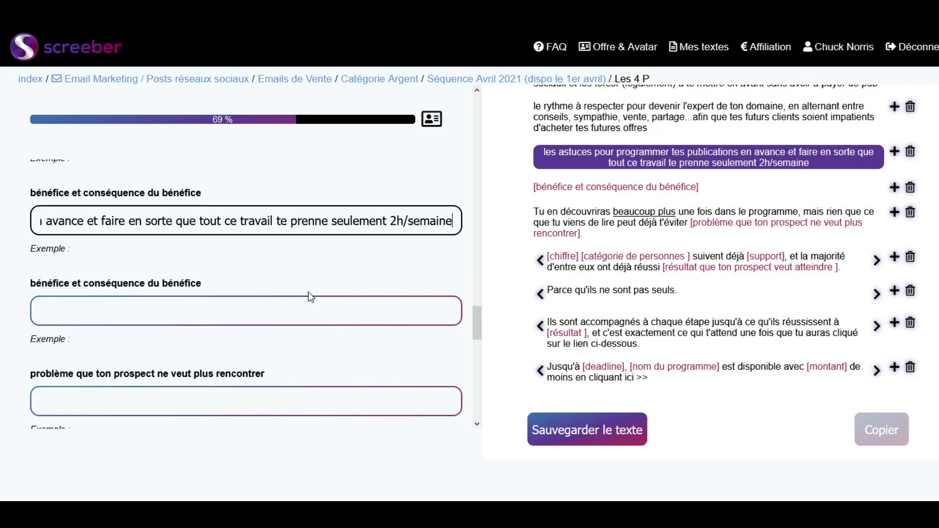
{"action": "key", "text": "Return"}
Begin the fifth bénéfice with "des tonnes de tutos pour créer des visuels impactants qui marqueront"
{"action": "type", "text": "des "}
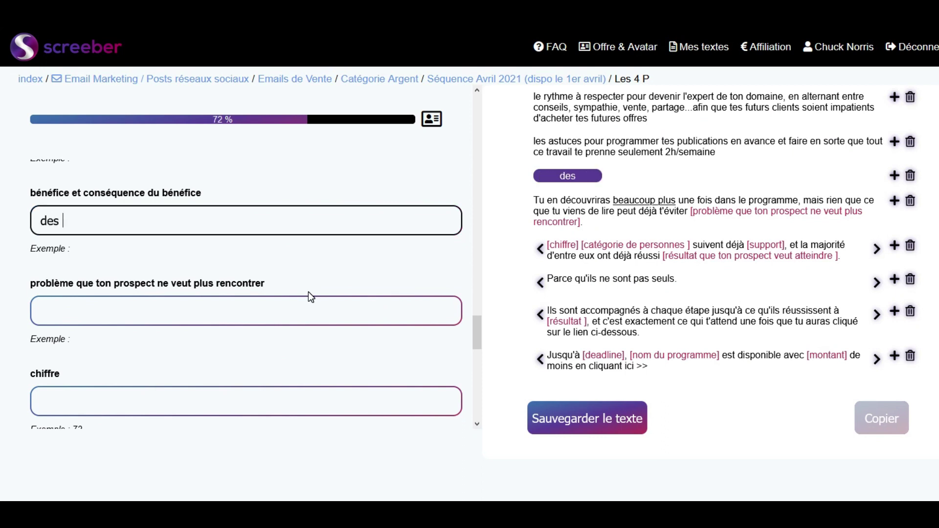
{"action": "type", "text": "tonnes de tutos pour créer des visule"}
{"action": "type", "text": "s im"}
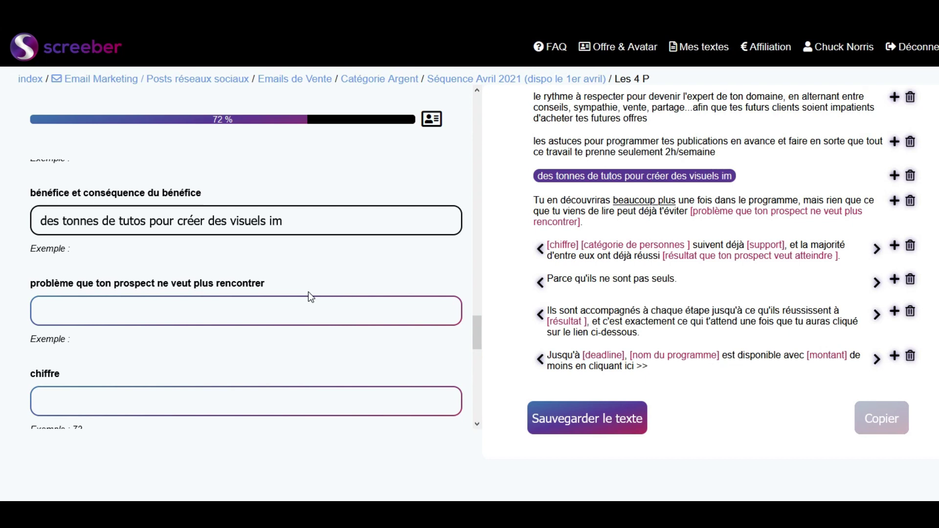
{"action": "type", "text": "pactants qui marqueront déf"}
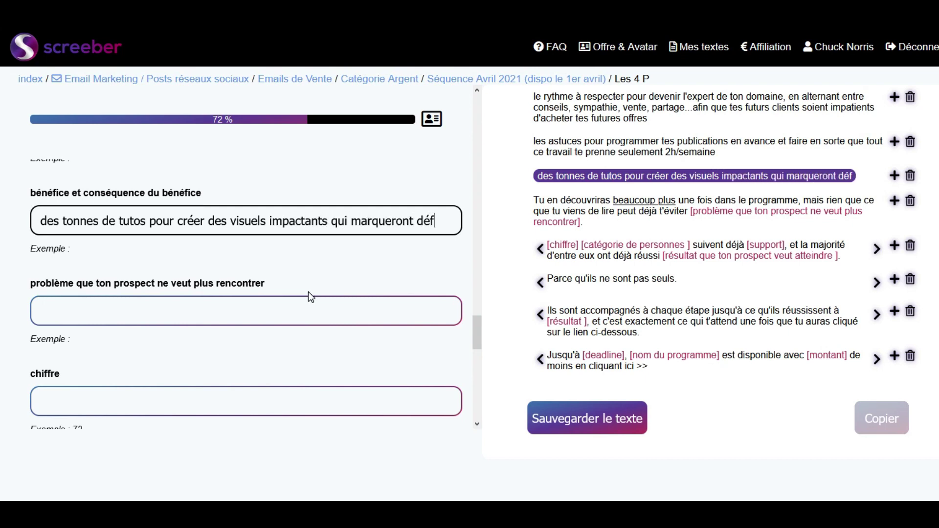
Complete the fifth bénéfice with "définitivement ta différence et te permettront de larguer la concurrence loin derrière toi"
{"action": "type", "text": "initivement ta différence et te permettreon"}
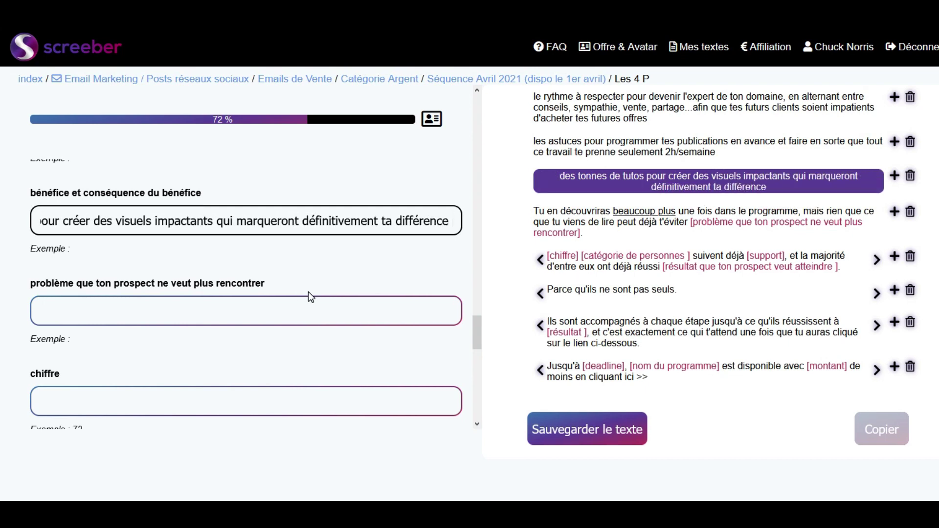
{"action": "key", "text": "BackSpace"}
{"action": "key", "text": "BackSpace"}
{"action": "key", "text": "BackSpace"}
{"action": "type", "text": "ont"}
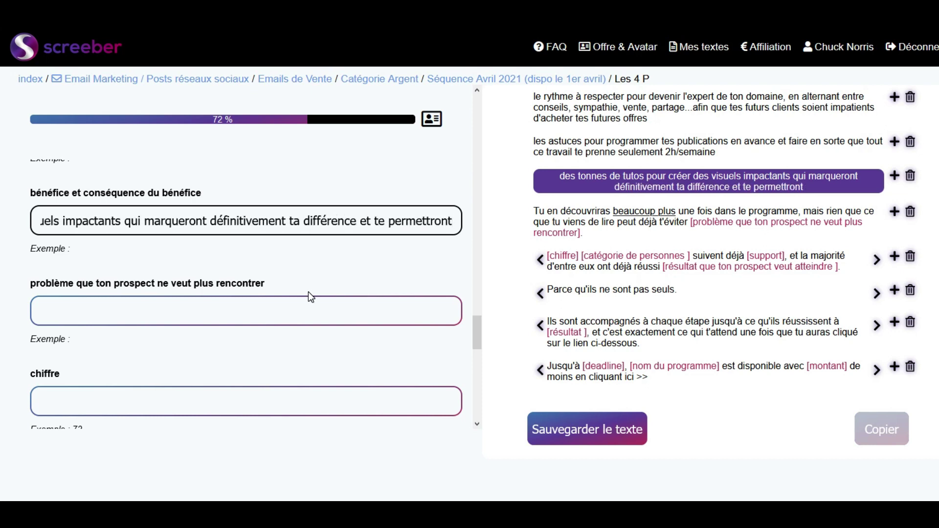
{"action": "type", "text": " de l"}
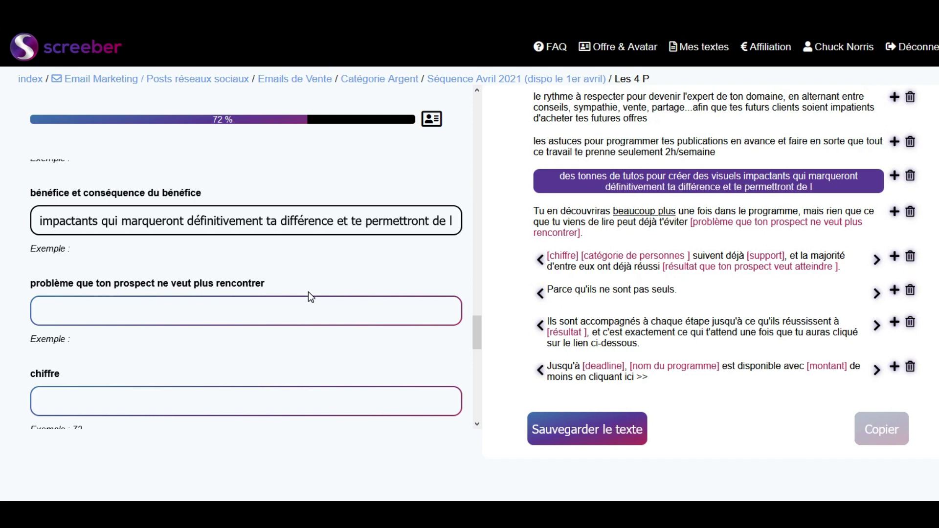
{"action": "type", "text": "arguer la concurrence loin derrière toi"}
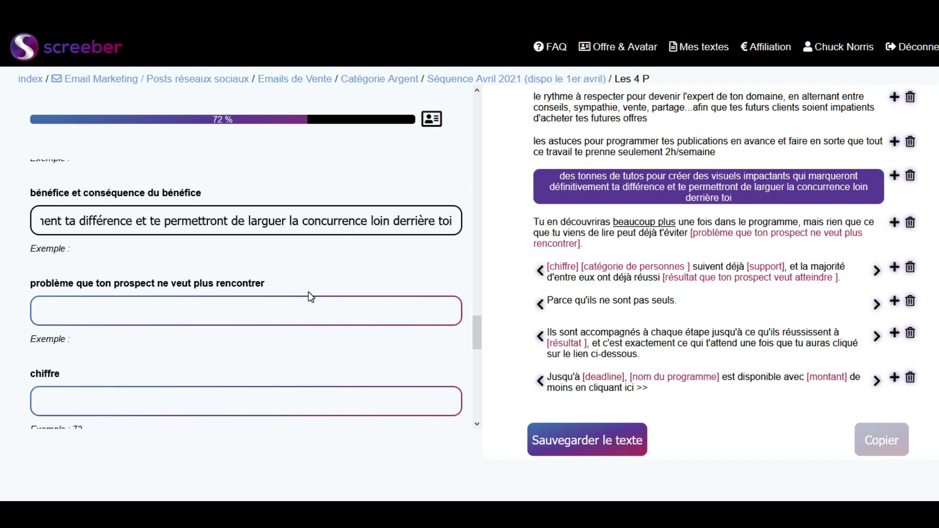
Set the problème que ton prospect ne veut plus rencontrer to "d'avoir l'impression que personne ne lit ce que tu publies sur tes réseaux"
{"action": "key", "text": "Tab"}
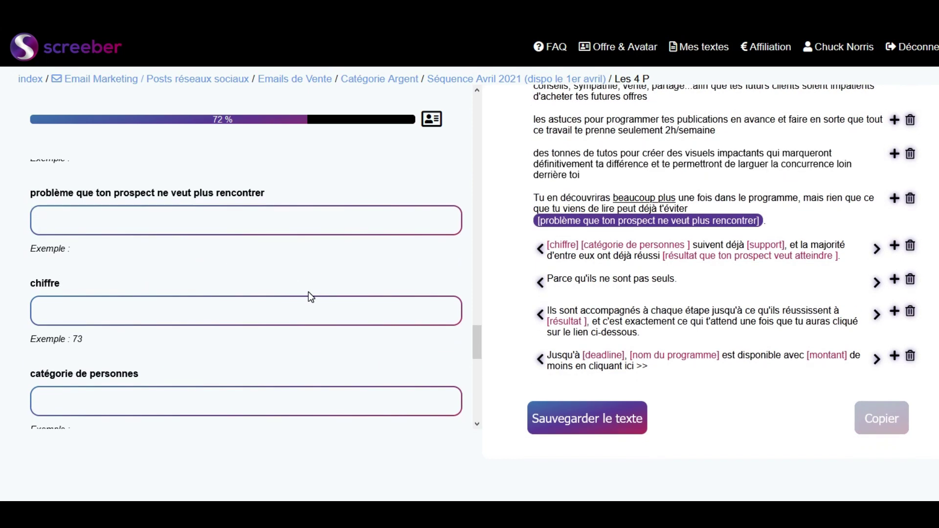
{"action": "type", "text": "d'avoir l'impression "}
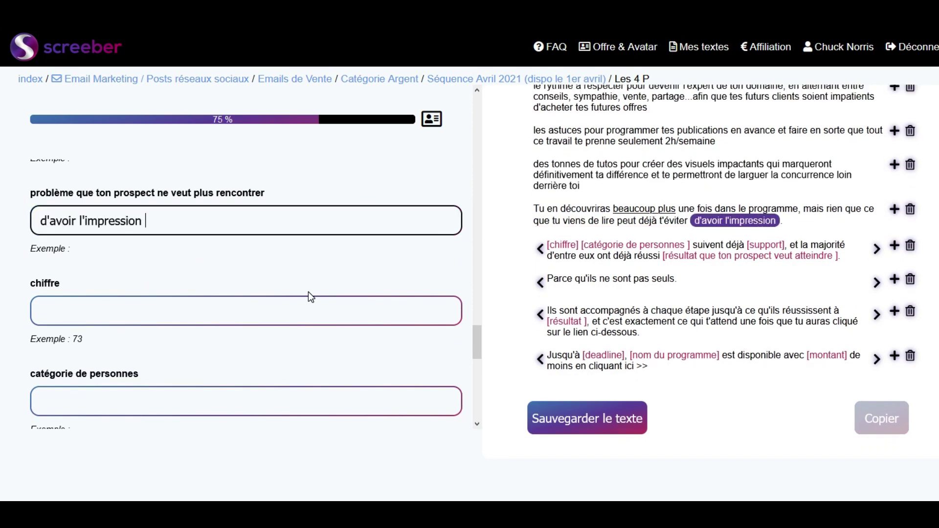
{"action": "type", "text": "que personne ne peut voir"}
{"action": "key", "text": "BackSpace"}
{"action": "key", "text": "BackSpace"}
{"action": "key", "text": "BackSpace"}
{"action": "key", "text": "BackSpace"}
{"action": "key", "text": "BackSpace"}
{"action": "key", "text": "BackSpace"}
{"action": "key", "text": "BackSpace"}
{"action": "key", "text": "BackSpace"}
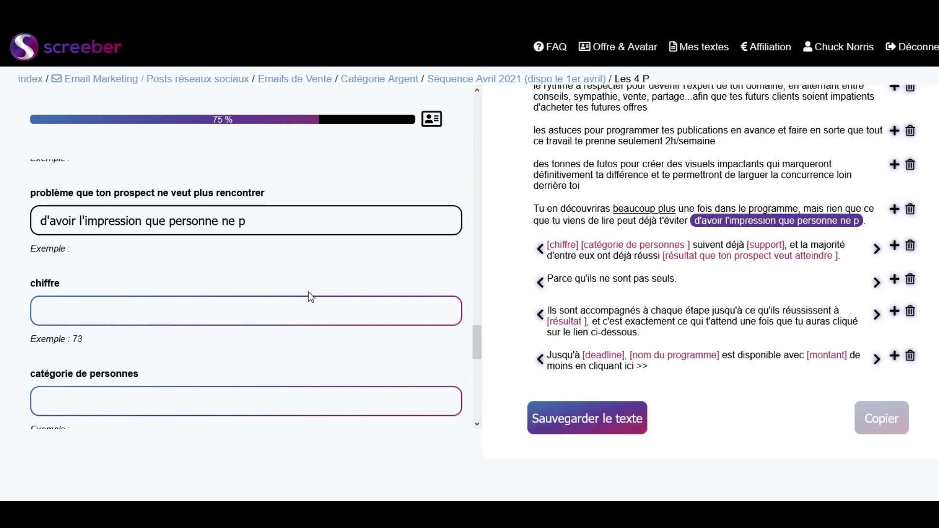
{"action": "type", "text": "lit ce que tu publies sur les"}
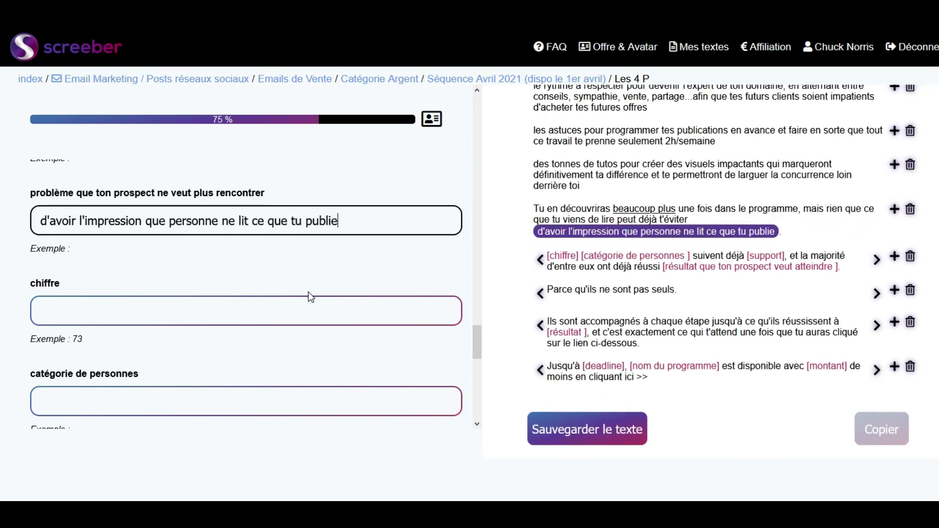
{"action": "key", "text": "BackSpace"}
{"action": "key", "text": "BackSpace"}
{"action": "key", "text": "BackSpace"}
{"action": "type", "text": "tes réseaux"}
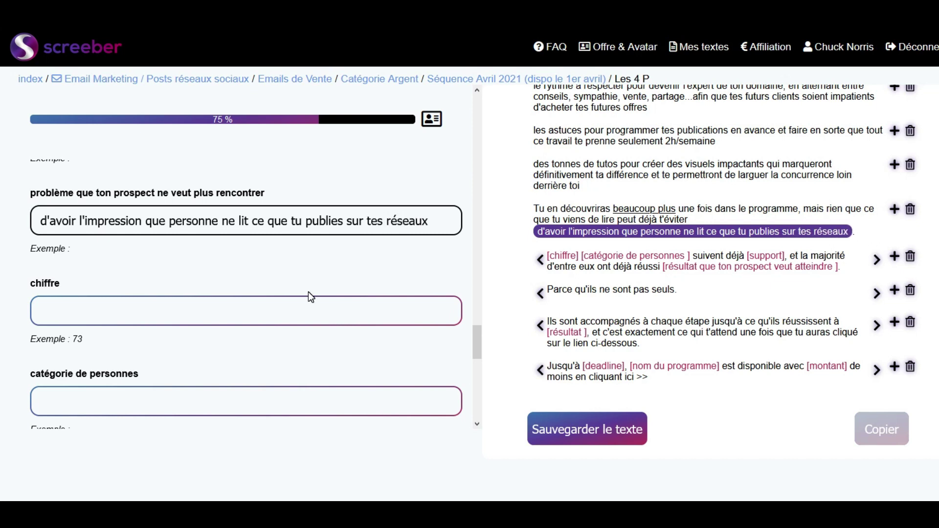
Fill in chiffre with "45", catégorie de personnes with "networkers" and support with "le calendrier"
{"action": "key", "text": "Tab"}
{"action": "type", "text": "45"}
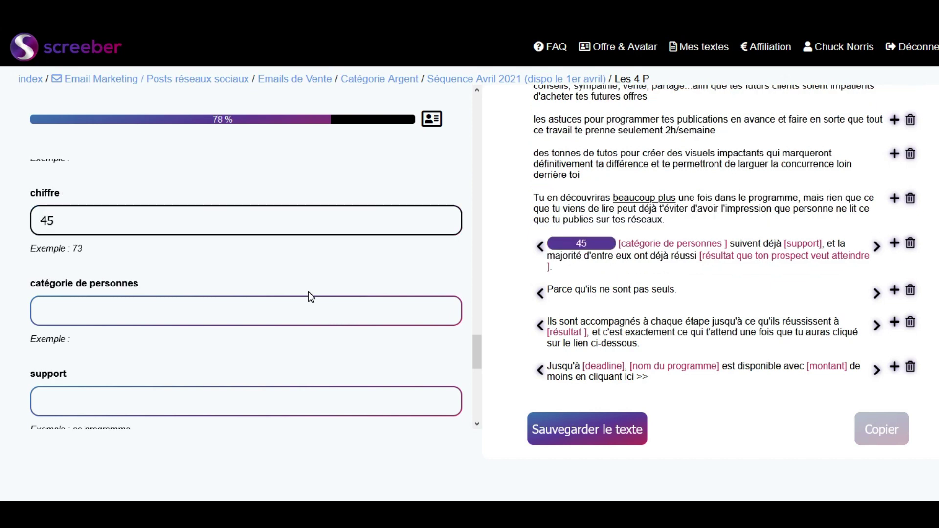
{"action": "key", "text": "Tab"}
{"action": "type", "text": "networkers"}
{"action": "key", "text": "Tab"}
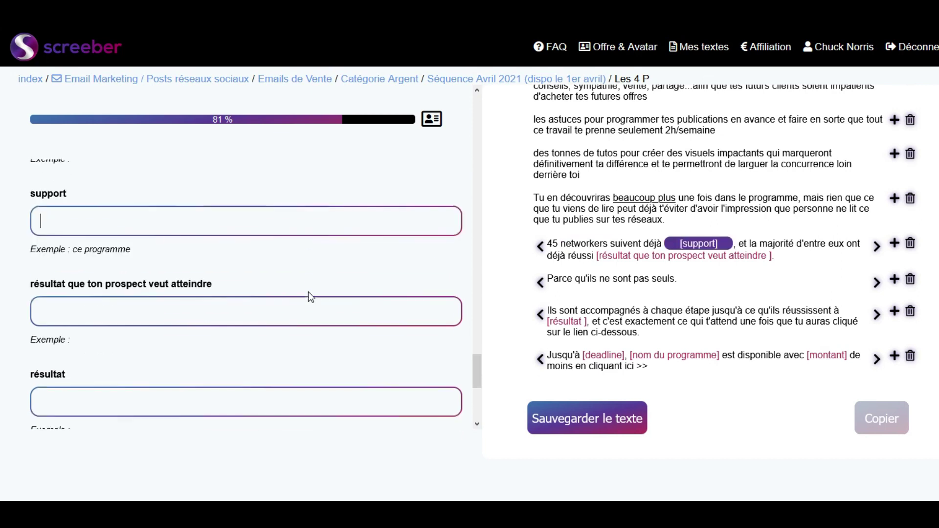
{"action": "type", "text": "le calendrier"}
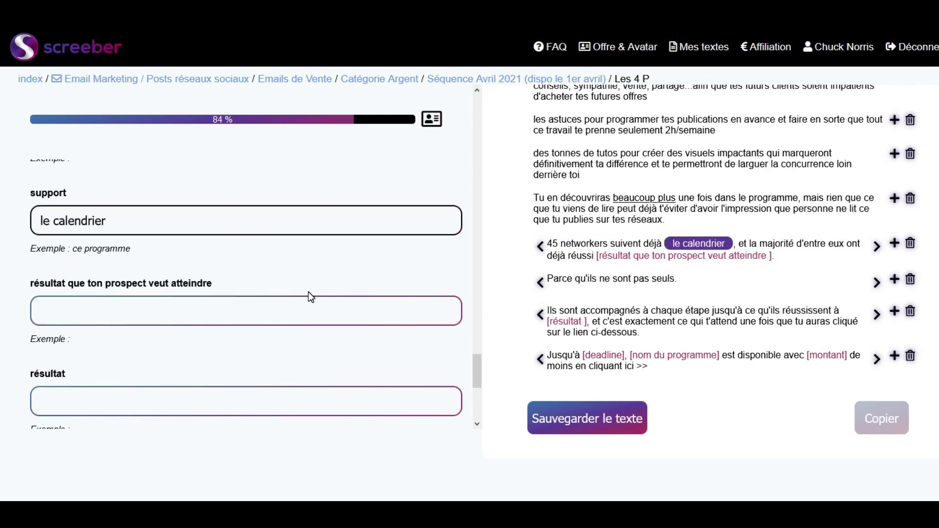
Set the prospect's desired résultat to "à attirer de nouveaux clients chaque semaine et à vendre leurs offres beaucoup plus souvent qu'avant"
{"action": "key", "text": "Tab"}
{"action": "type", "text": "à"}
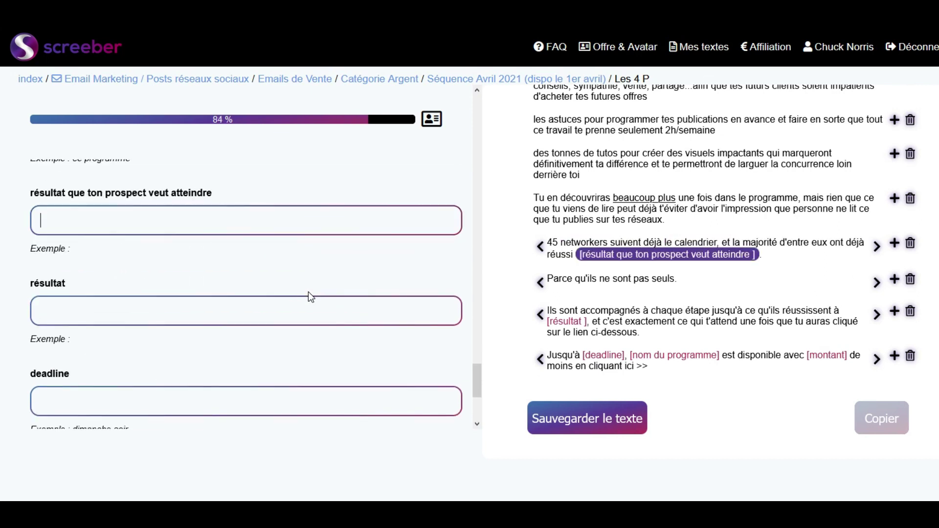
{"action": "type", "text": "ouveaux clients "}
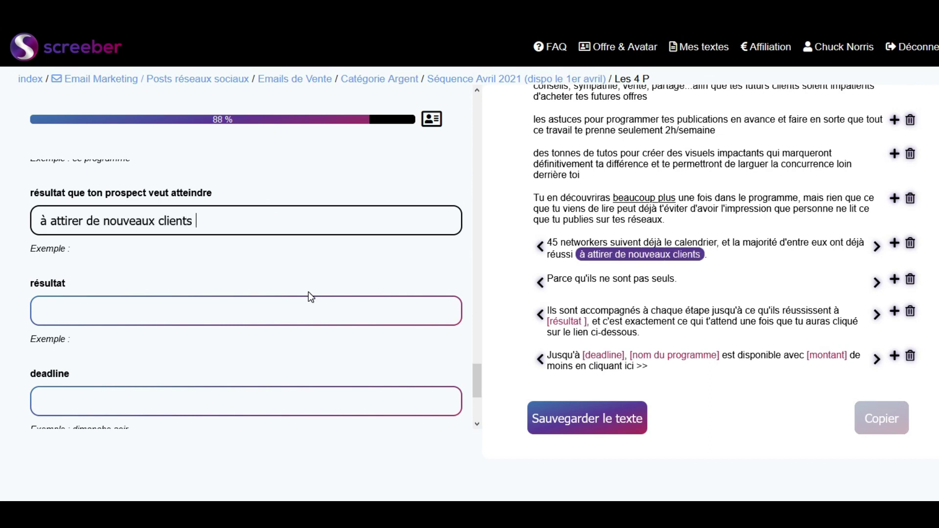
{"action": "type", "text": "chaque semaine"}
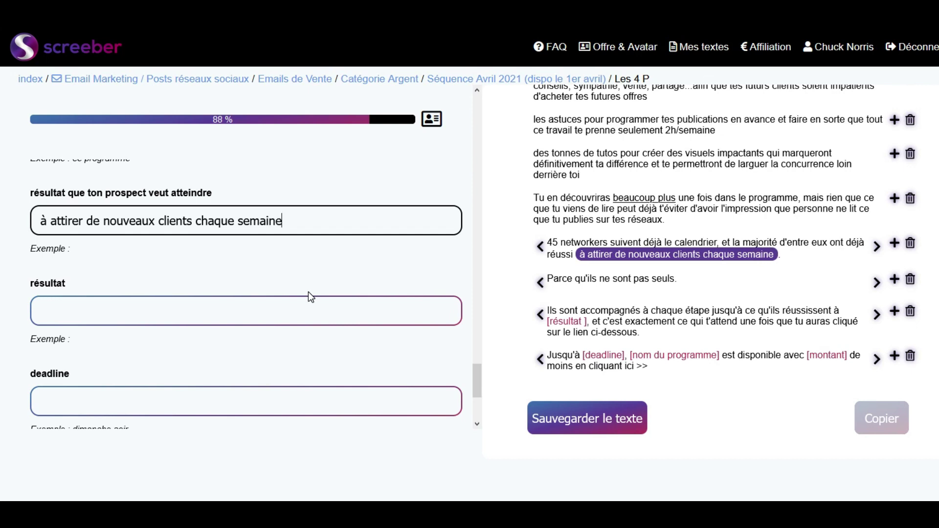
{"action": "type", "text": " et à vendre leurs offres"}
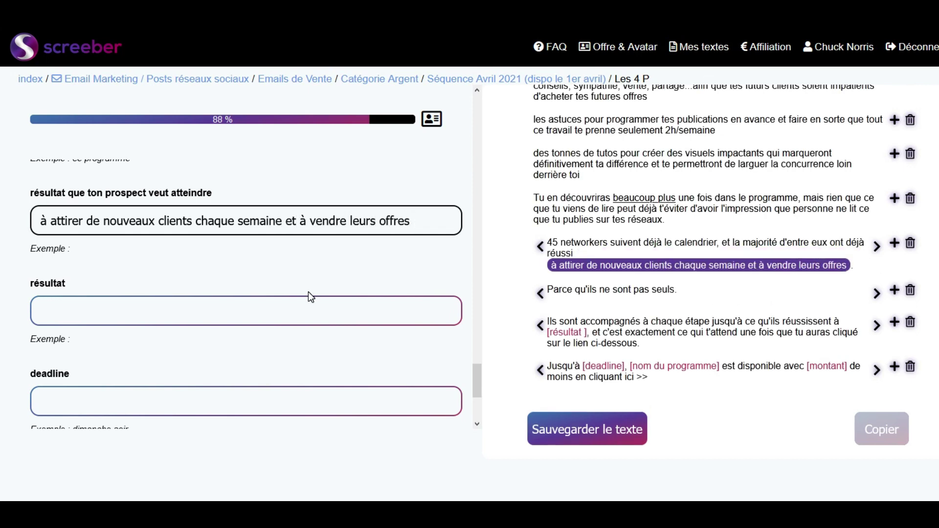
Set the résultat that followers are accompanied towards to "s'imposer comme un leader sur leur marché"
{"action": "key", "text": "Tab"}
{"action": "type", "text": "s'imposer à comme un"}
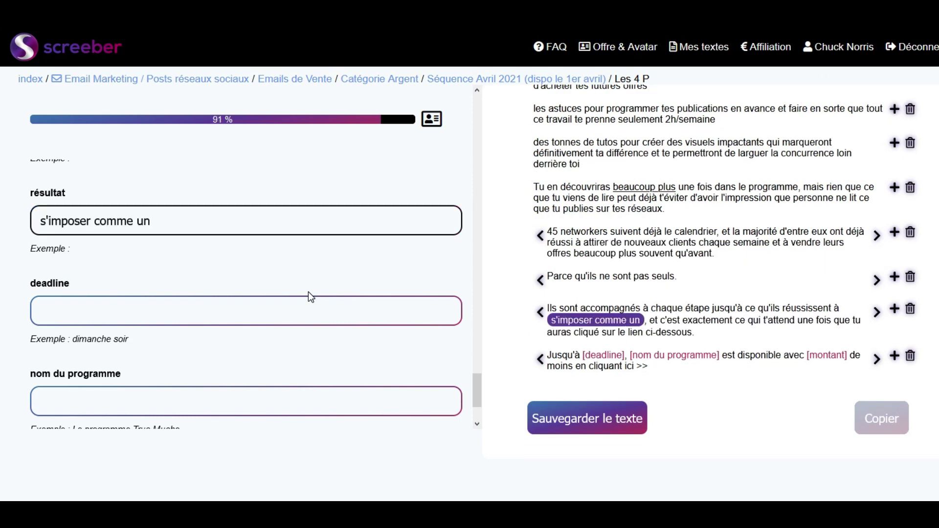
{"action": "type", "text": " leader sur leur marché"}
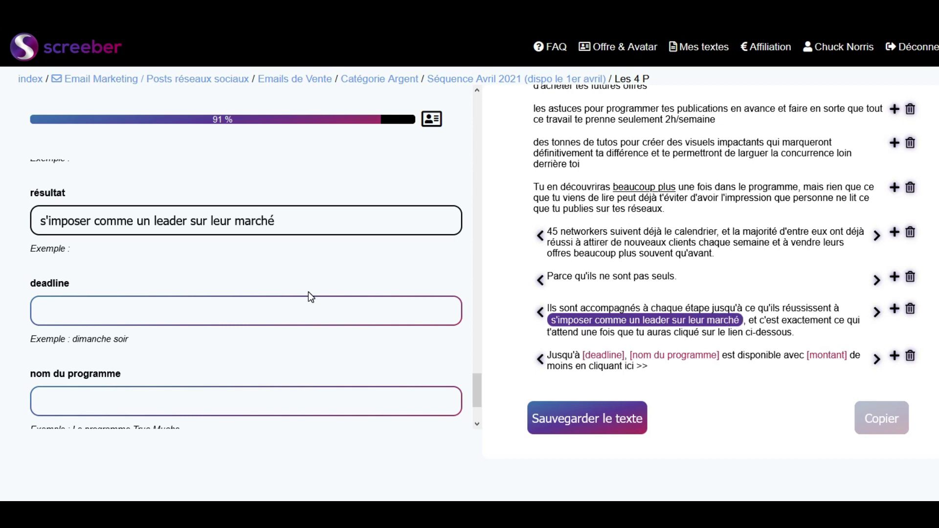
Fill in the deadline as "la fin du mois", the nom du programme as "le Calendrier des Pros 2.°" and the montant as "50€"
{"action": "key", "text": "Tab"}
{"action": "type", "text": "la fin du mois"}
{"action": "key", "text": "Tab"}
{"action": "type", "text": "le "}
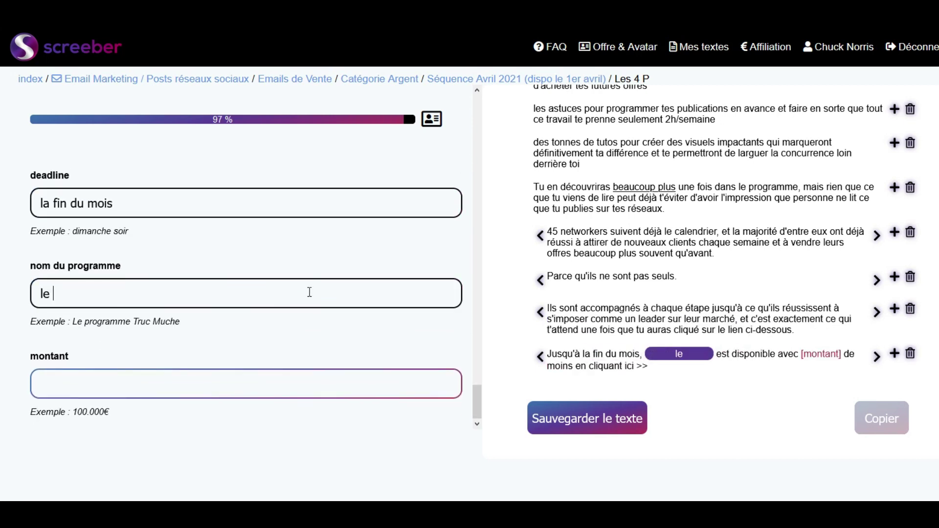
{"action": "type", "text": "Calendrier des Pros 2."}
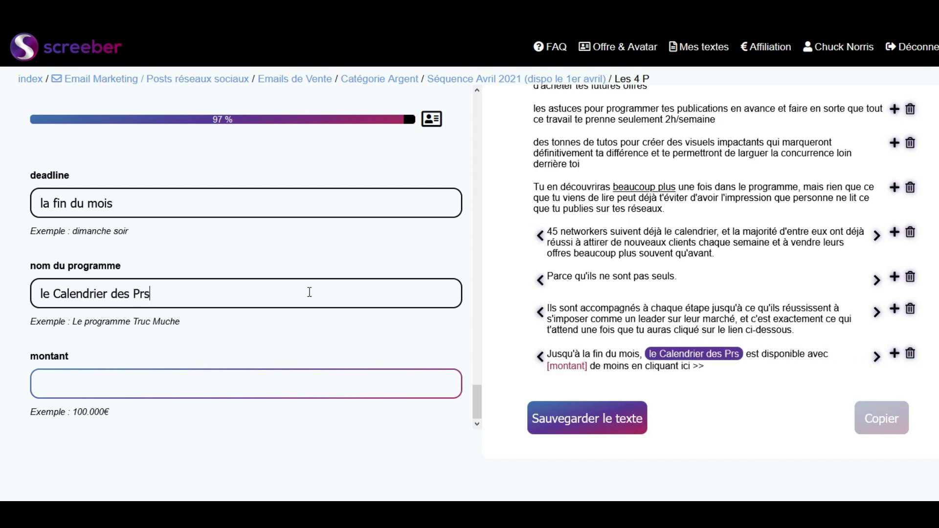
{"action": "type", "text": "°"}
{"action": "key", "text": "Tab"}
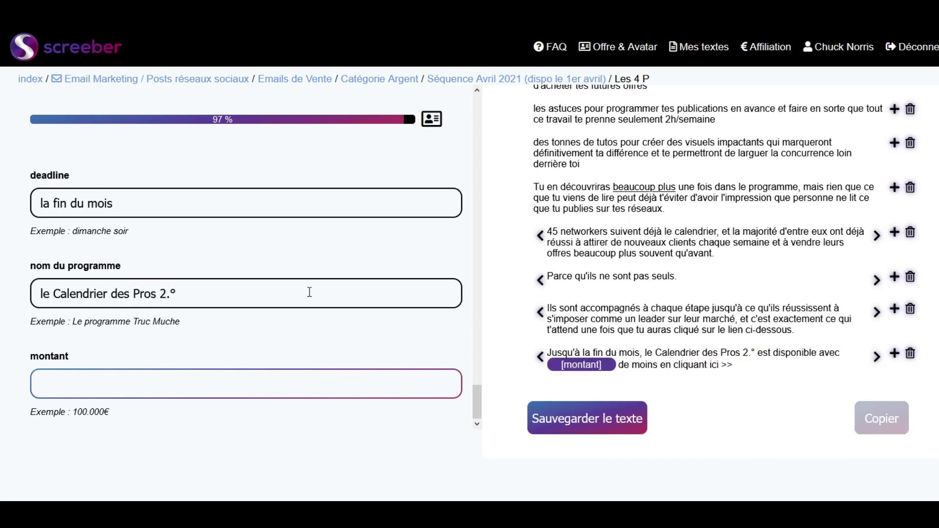
{"action": "type", "text": "50€"}
Save the finished email text under the name "Calendrier 4P" and copy the whole text
{"action": "left_click", "coordinate": [615, 423]}
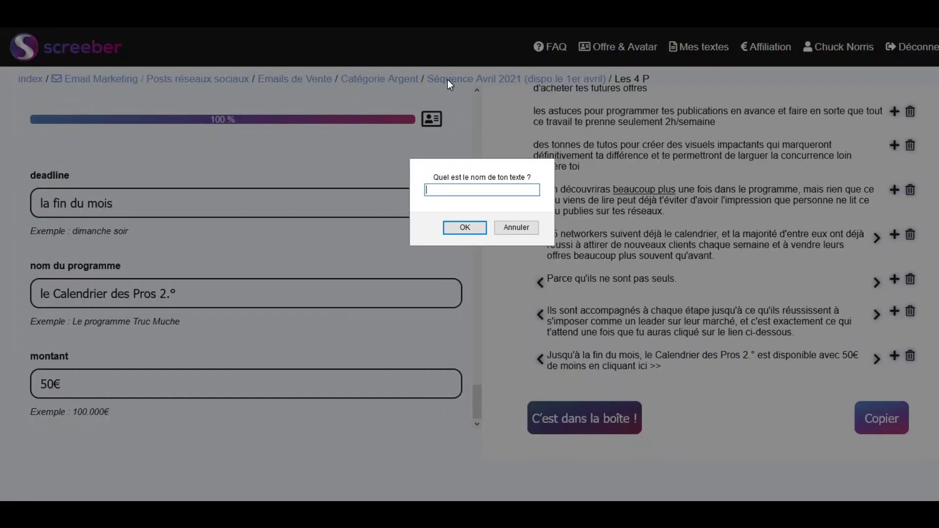
{"action": "type", "text": "Calendrier 4P"}
{"action": "left_click", "coordinate": [464, 227]}
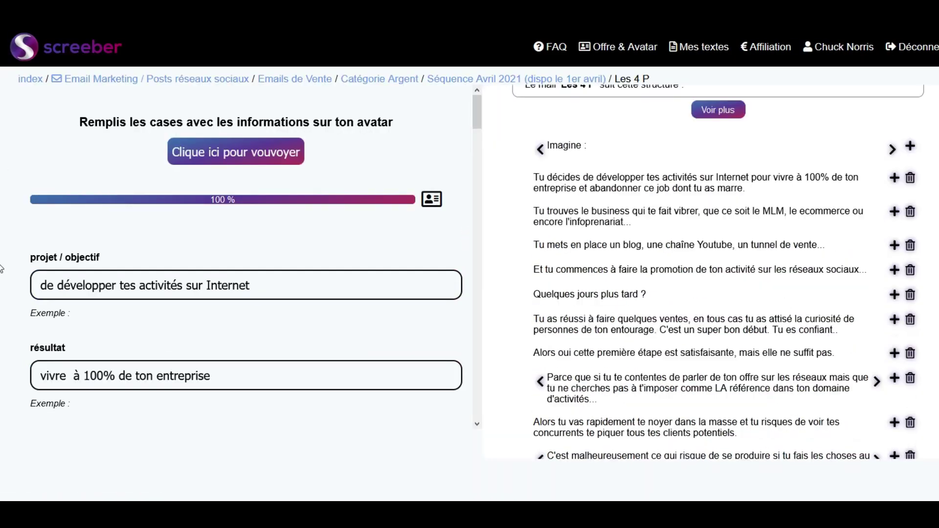
{"action": "left_click", "coordinate": [894, 418]}
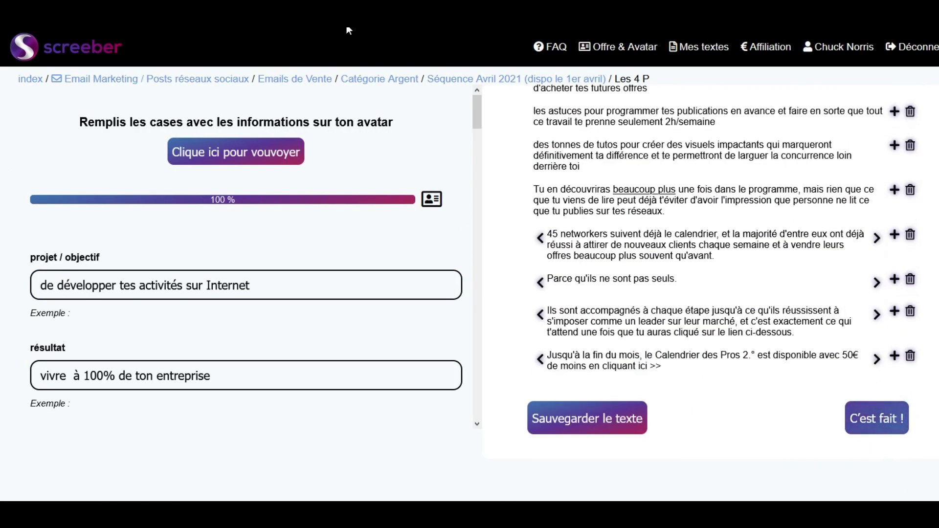